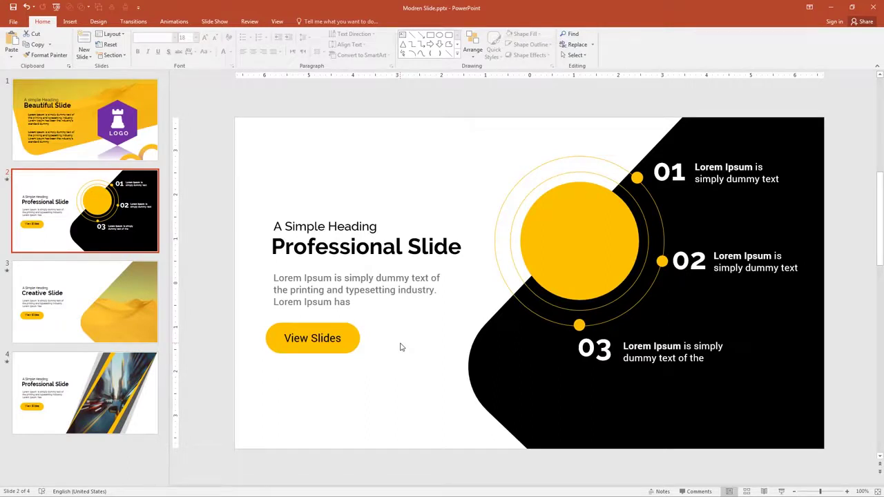
# Preview the four Modren Slide sample slides, then go to the File backstage.
pyautogui.click(141, 154)
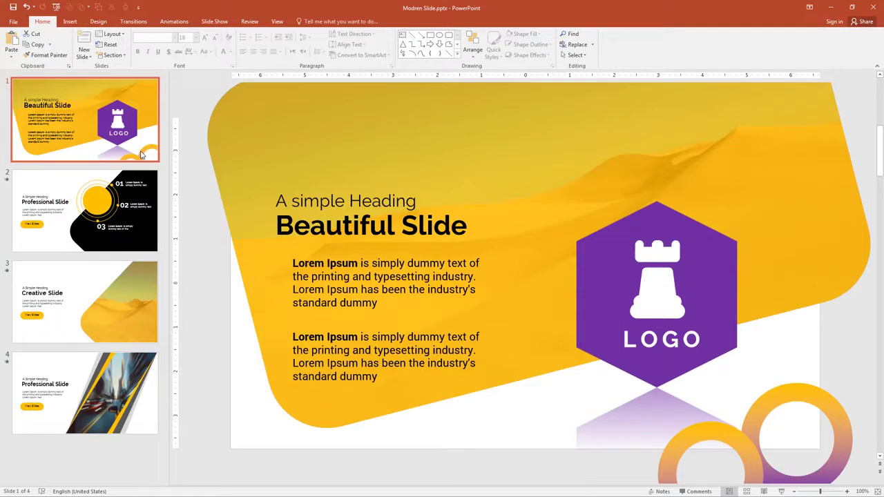
pyautogui.click(138, 187)
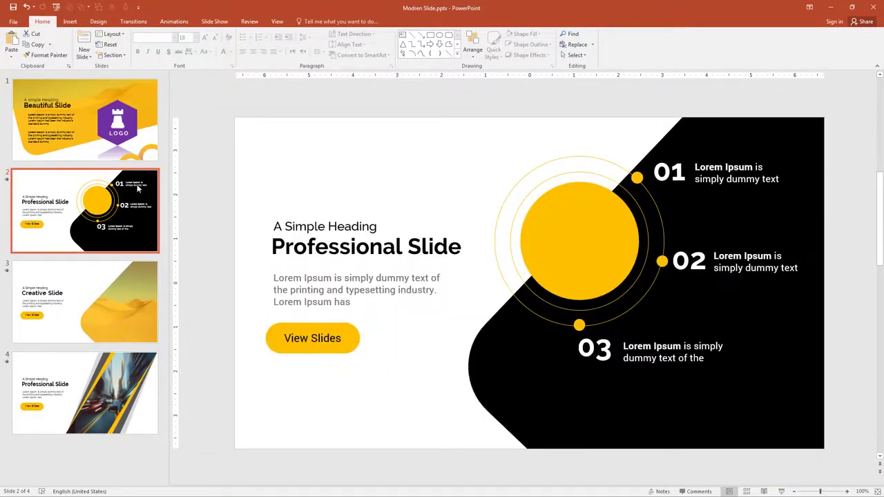
pyautogui.click(135, 275)
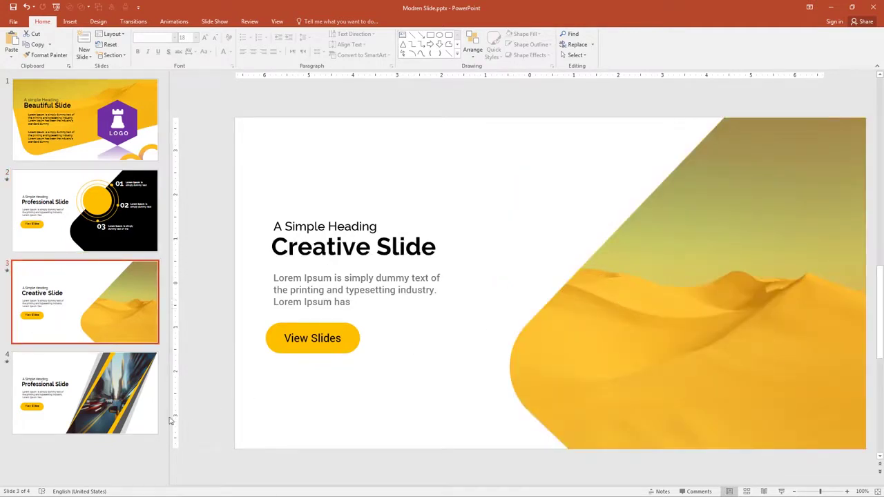
pyautogui.click(108, 419)
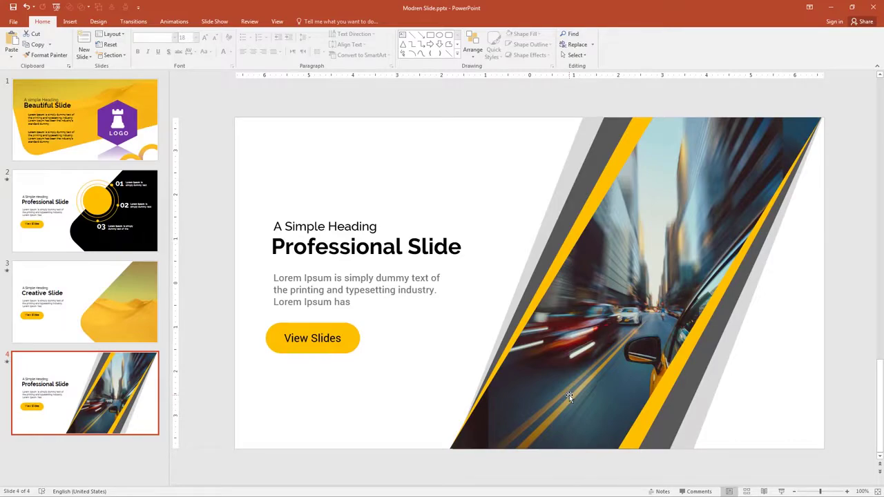
pyautogui.click(13, 21)
# Create a blank presentation and add a Title Only slide.
pyautogui.click(18, 62)
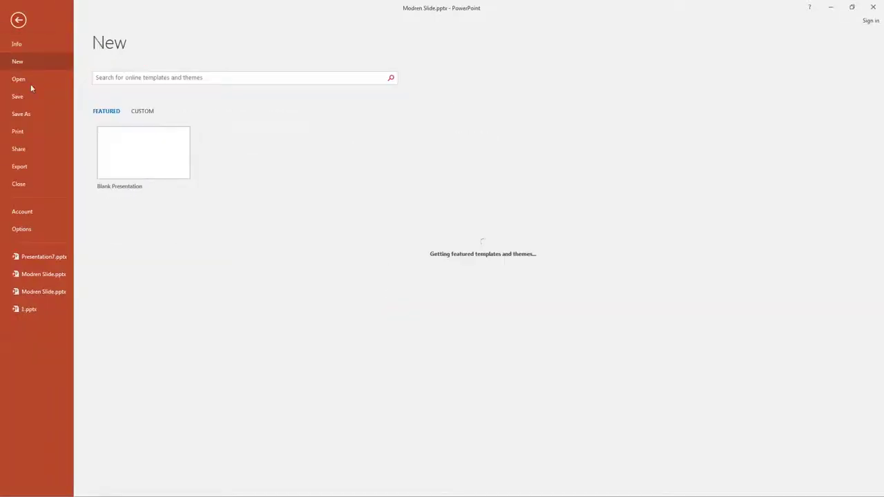
pyautogui.click(119, 148)
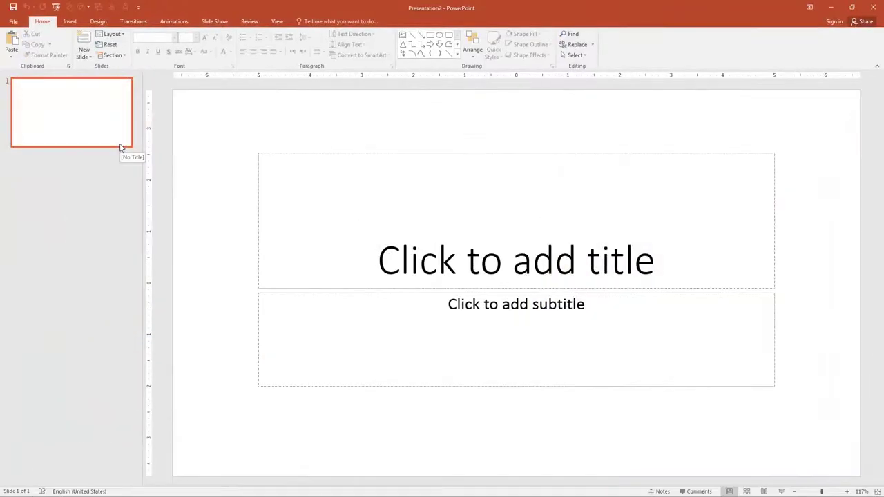
pyautogui.click(83, 55)
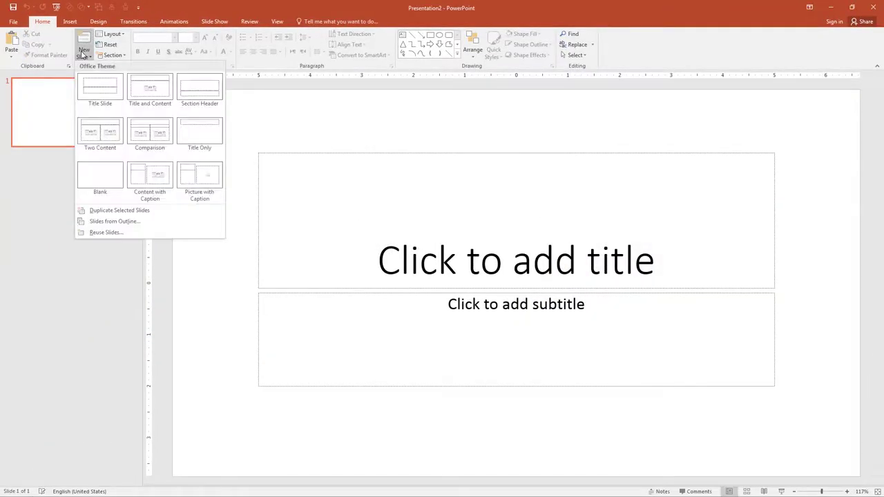
pyautogui.click(200, 132)
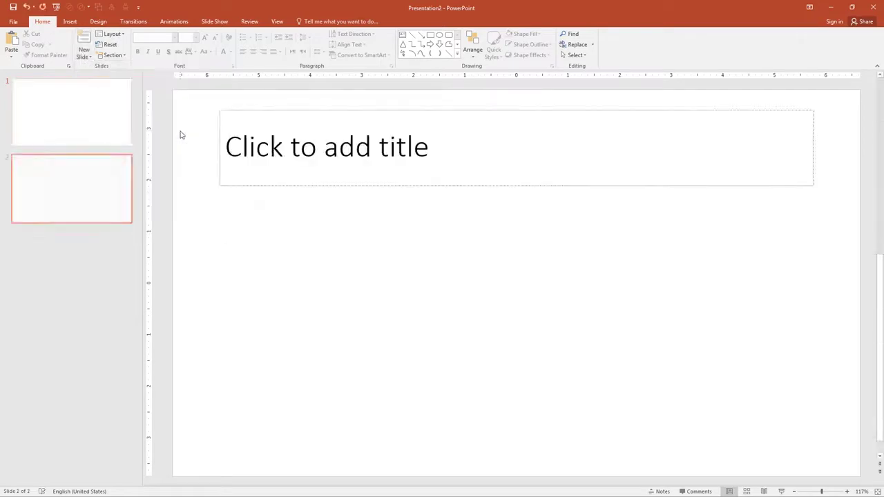
# Set the new slide's title placeholder to Raleway Bold, 40 pt.
pyautogui.click(220, 171)
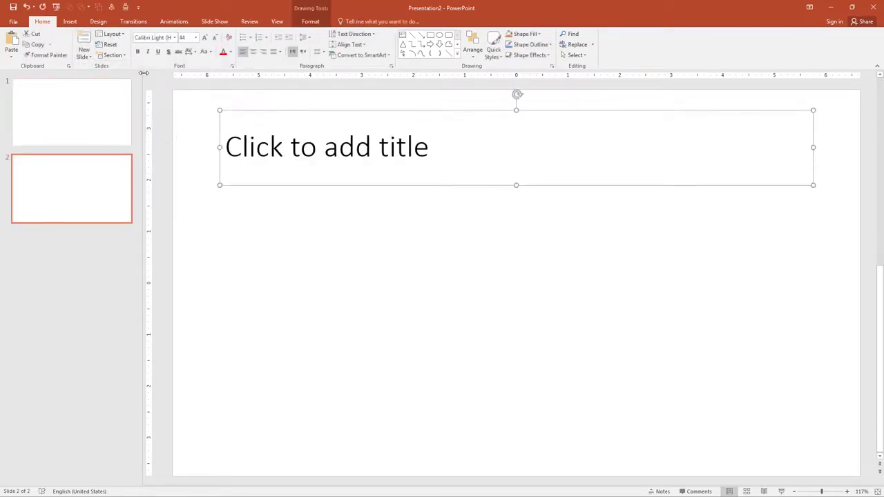
pyautogui.click(147, 39)
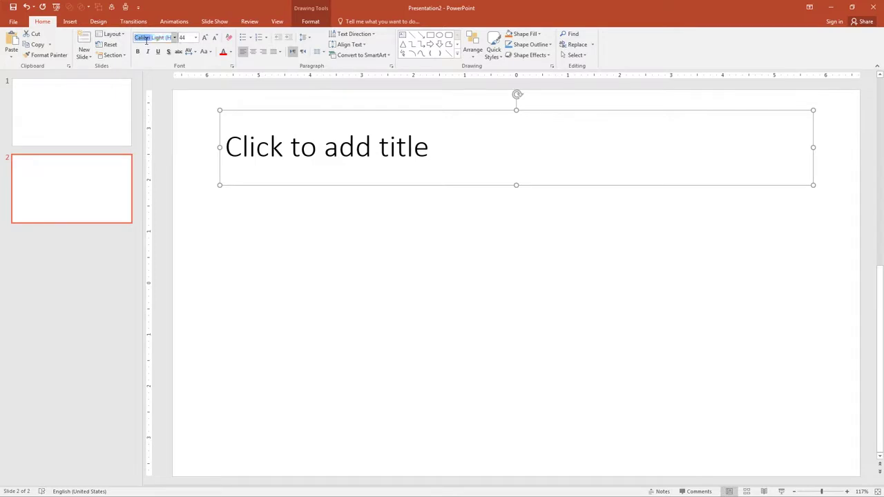
pyautogui.write('Raleway Bold')
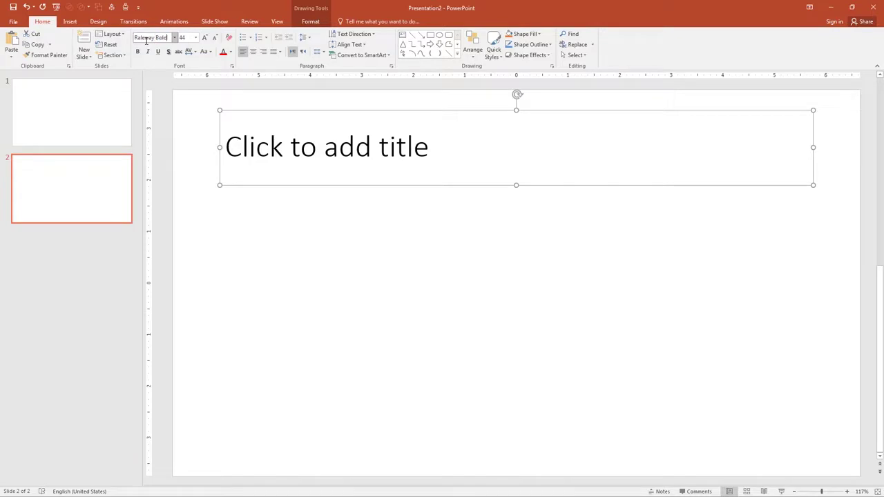
pyautogui.press('Return')
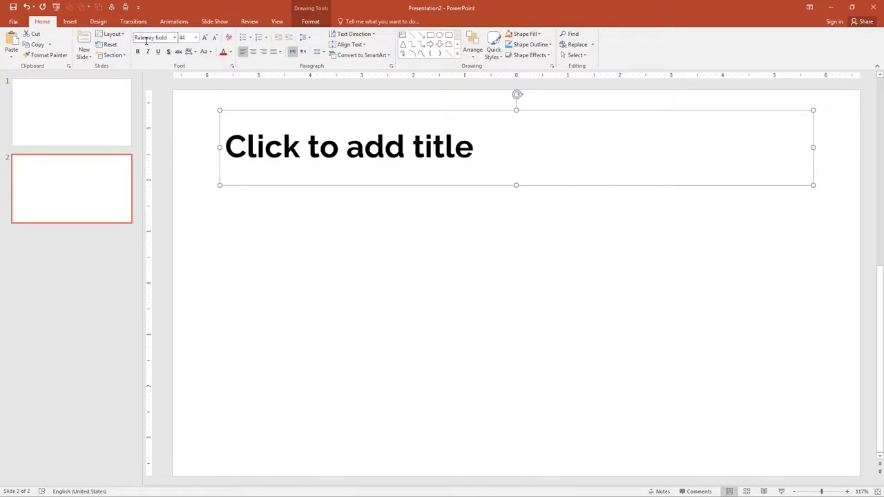
pyautogui.click(186, 38)
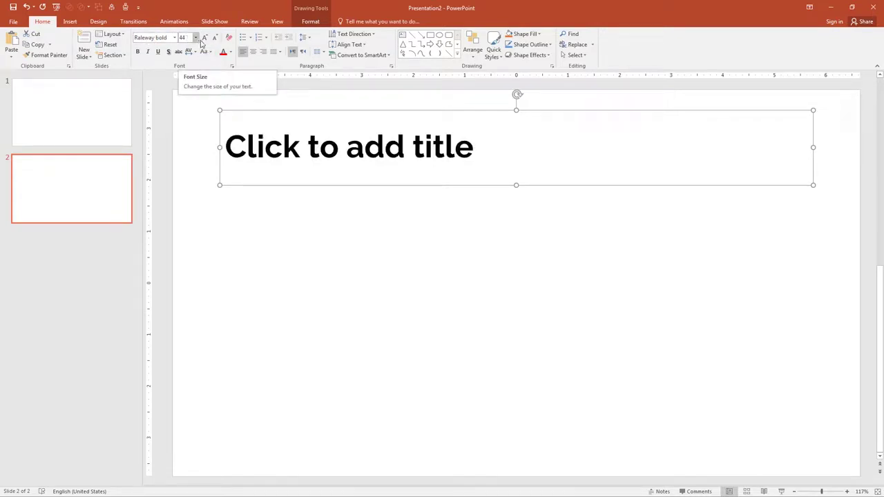
pyautogui.write('40')
pyautogui.press('Return')
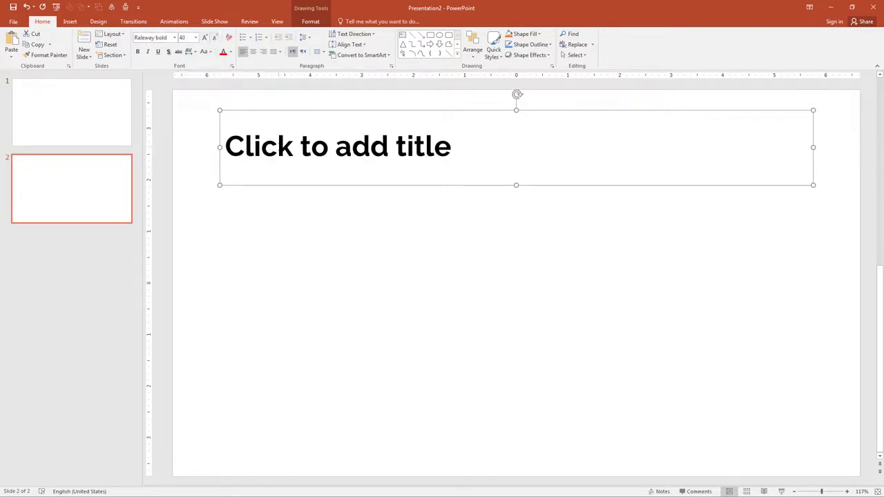
# Title the slide 'Professional Slide' and move the title box toward the middle.
pyautogui.click(278, 146)
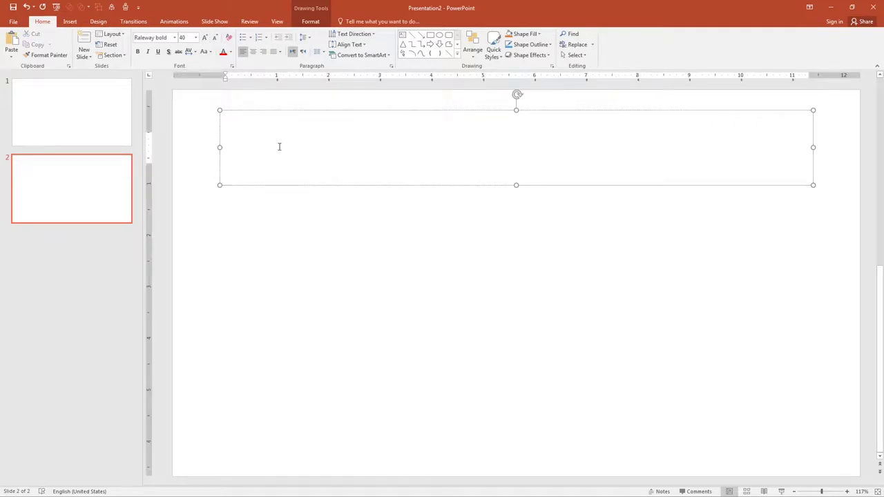
pyautogui.write('Profes')
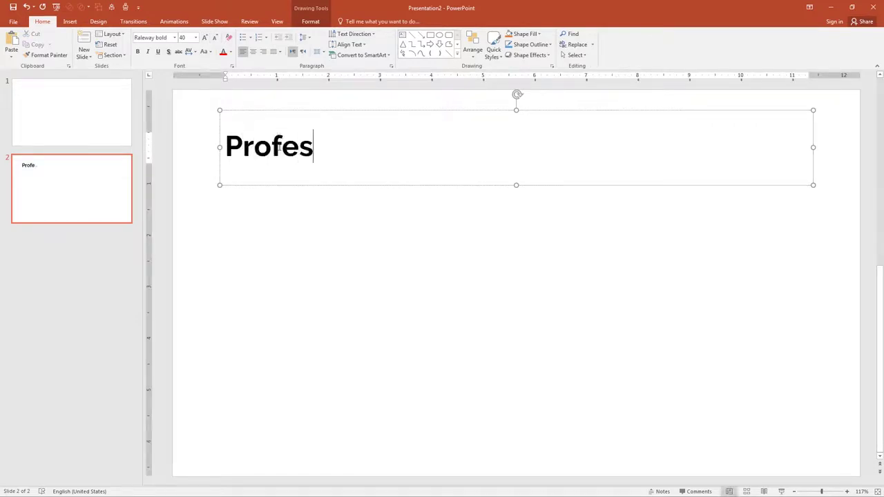
pyautogui.write('sional Slide')
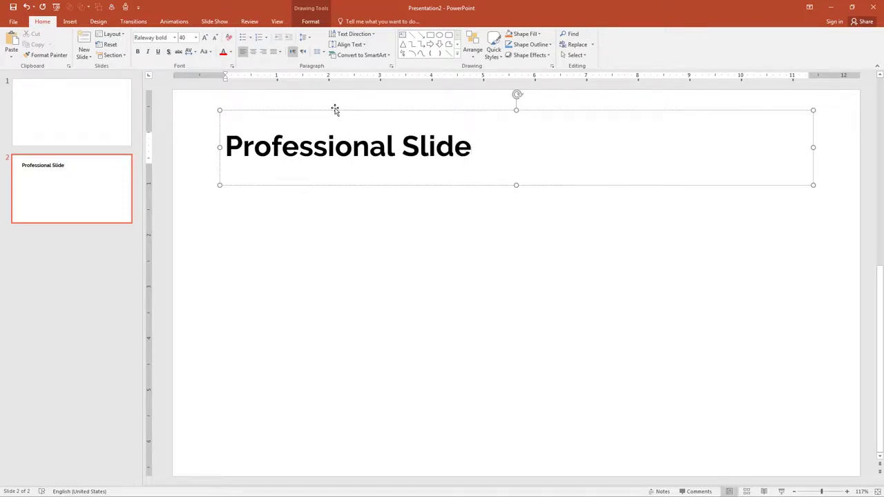
pyautogui.moveTo(336, 110); pyautogui.dragTo(313, 206)
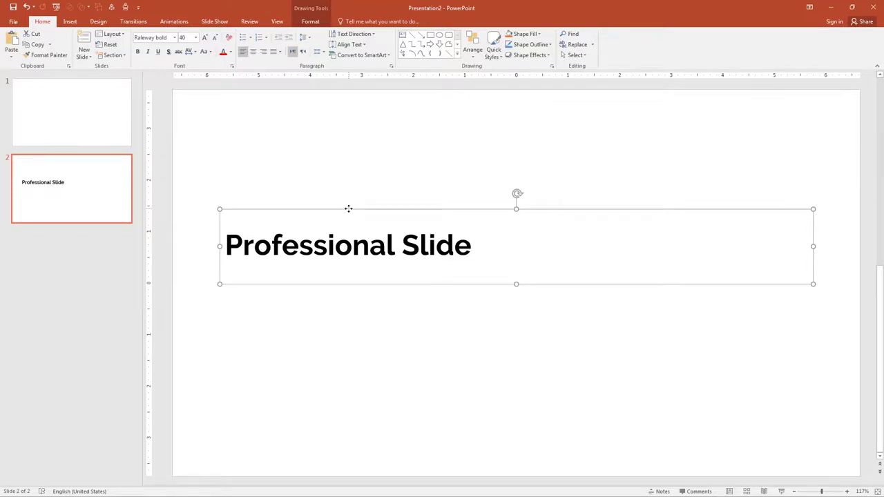
# Duplicate the title box and change the copy's text to 'A simple Heading'.
pyautogui.hotkey('ctrl', 'd')
pyautogui.moveTo(346, 214); pyautogui.dragTo(338, 173)
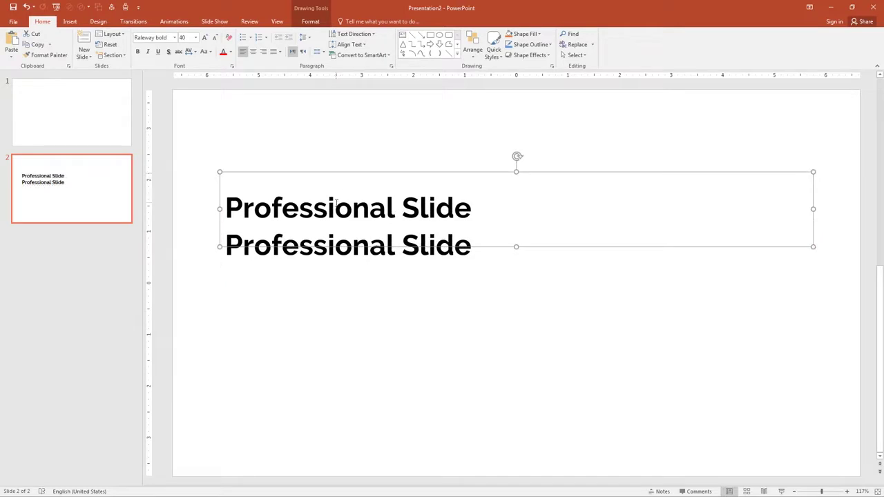
pyautogui.tripleClick(336, 202)
pyautogui.write('A')
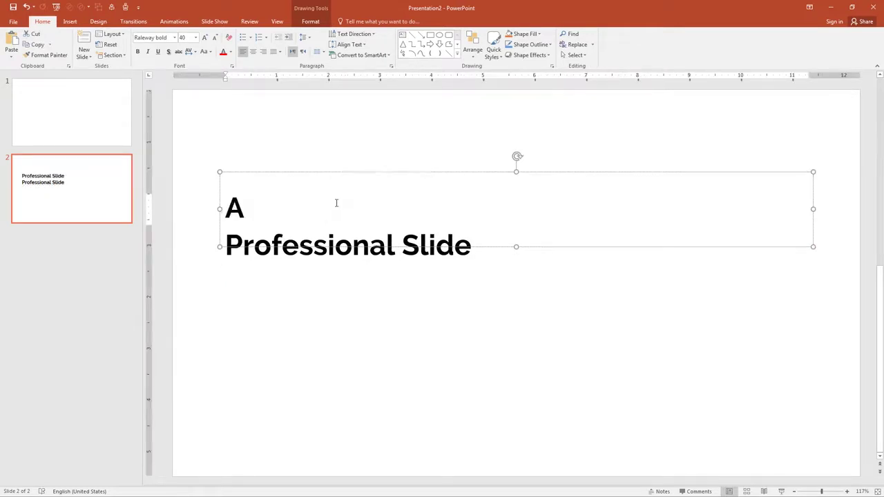
pyautogui.write(' simple Heading')
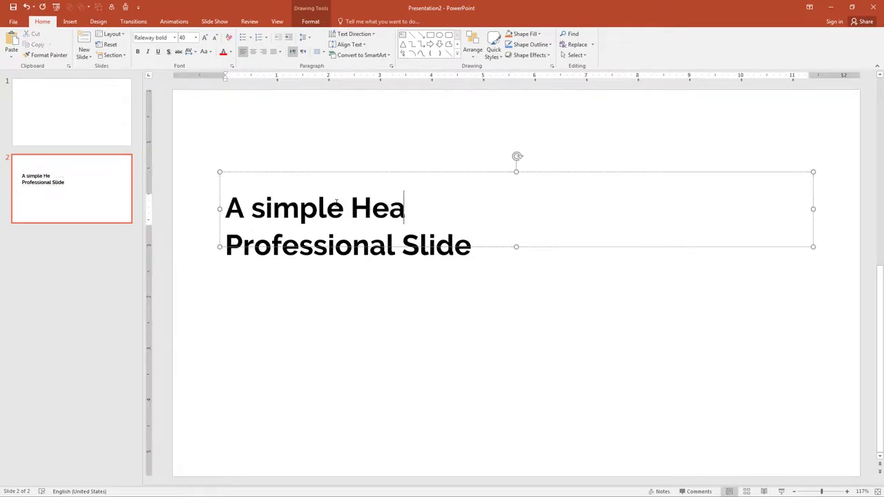
# Shrink 'A simple Heading' to 24 pt in regular-weight Raleway.
pyautogui.tripleClick(336, 201)
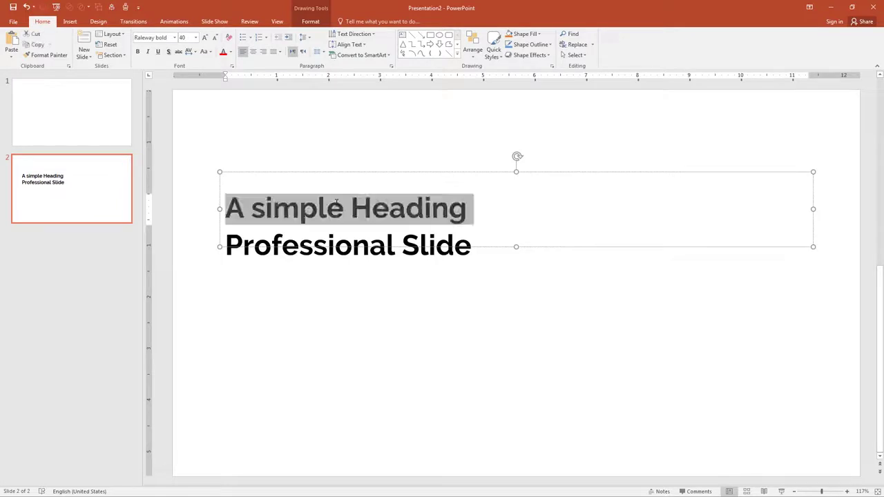
pyautogui.click(214, 40)
pyautogui.click(215, 39)
pyautogui.click(215, 39)
pyautogui.click(215, 39)
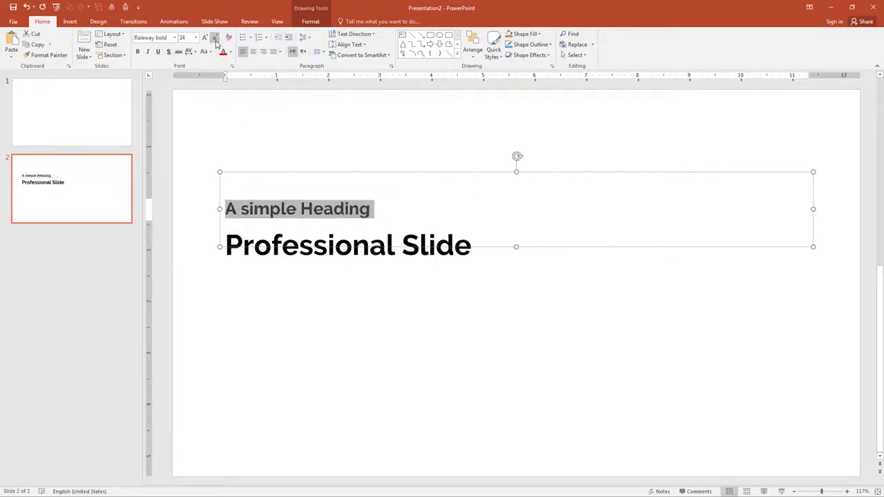
pyautogui.doubleClick(160, 38)
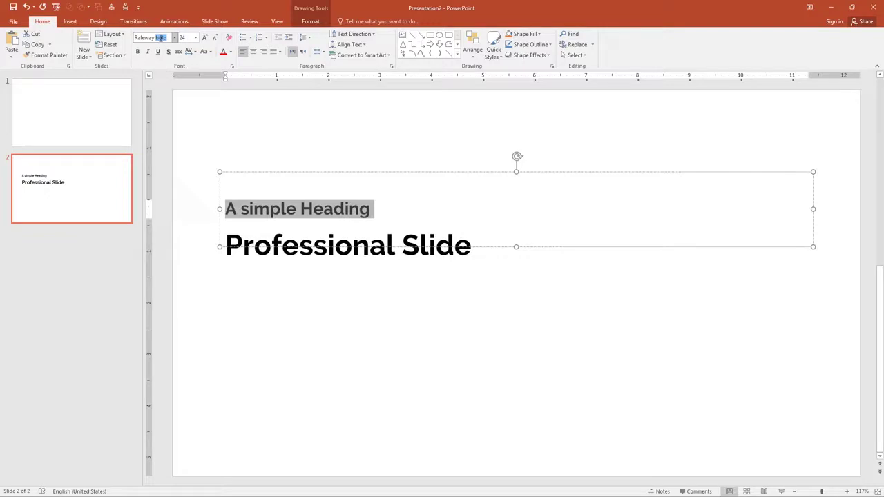
pyautogui.press('BackSpace')
pyautogui.press('Return')
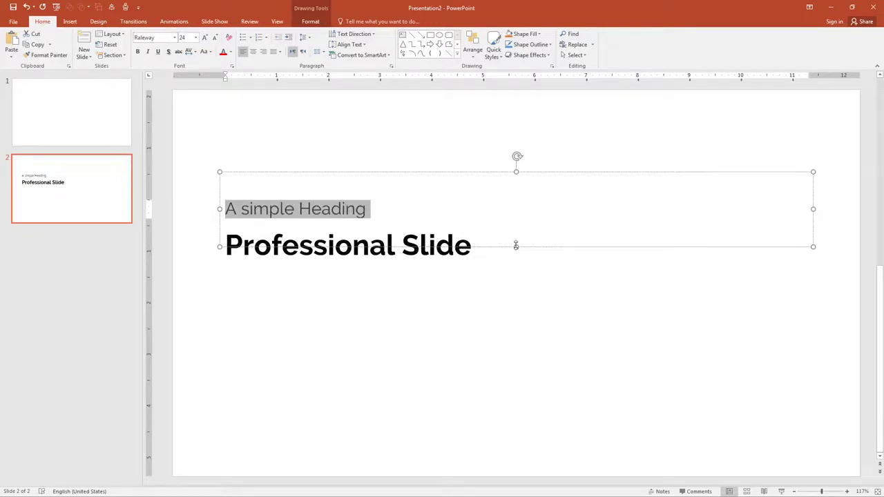
# Resize the heading box to fit its text and place it just above 'Professional Slide'.
pyautogui.moveTo(516, 247); pyautogui.dragTo(511, 201)
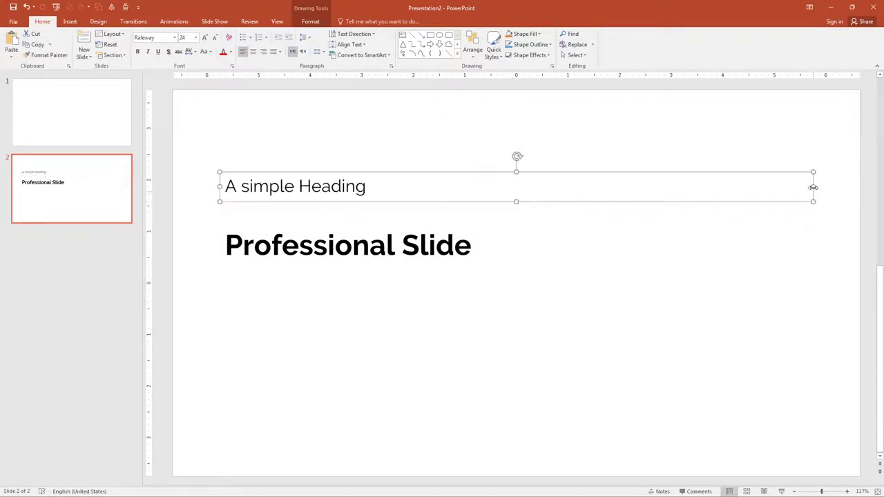
pyautogui.moveTo(812, 186); pyautogui.dragTo(374, 185)
pyautogui.moveTo(247, 204); pyautogui.dragTo(249, 236)
pyautogui.click(251, 276)
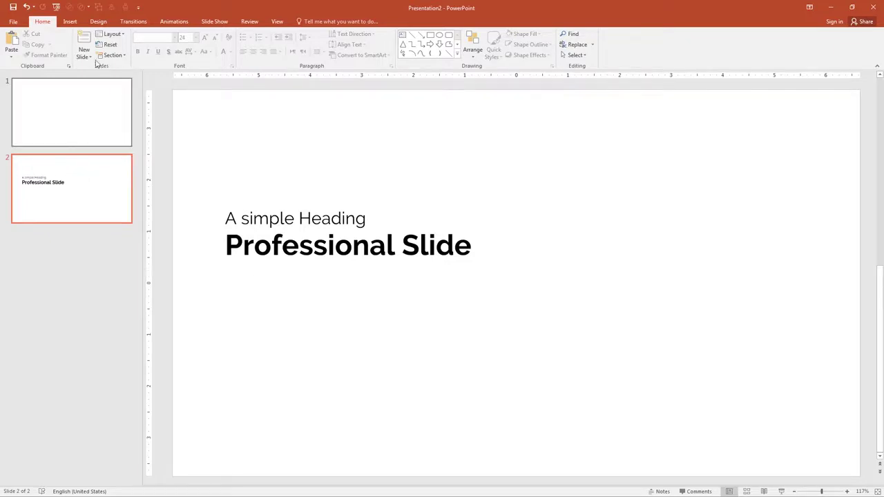
# Add a text box below the title and paste the Lorem Ipsum paragraph into it.
pyautogui.click(70, 23)
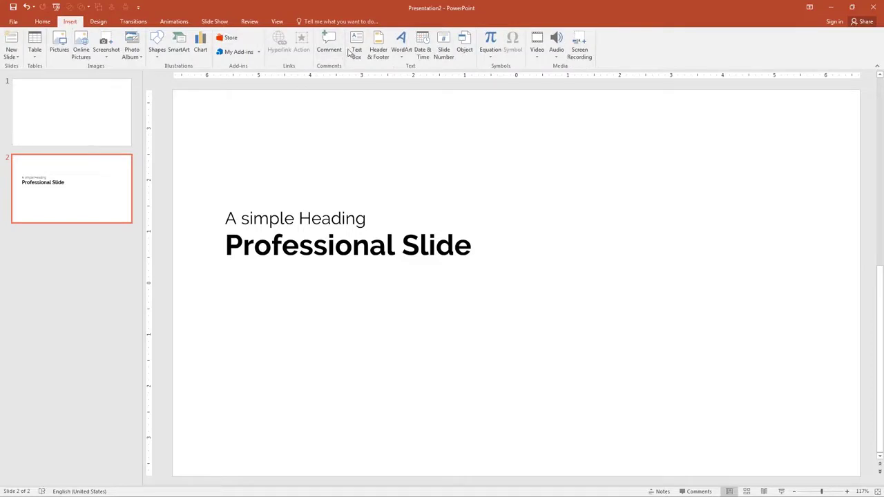
pyautogui.click(357, 46)
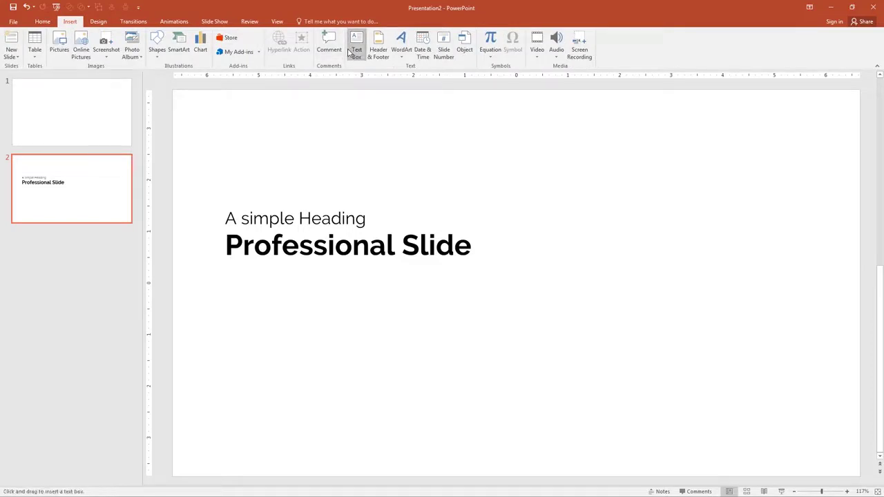
pyautogui.click(230, 277)
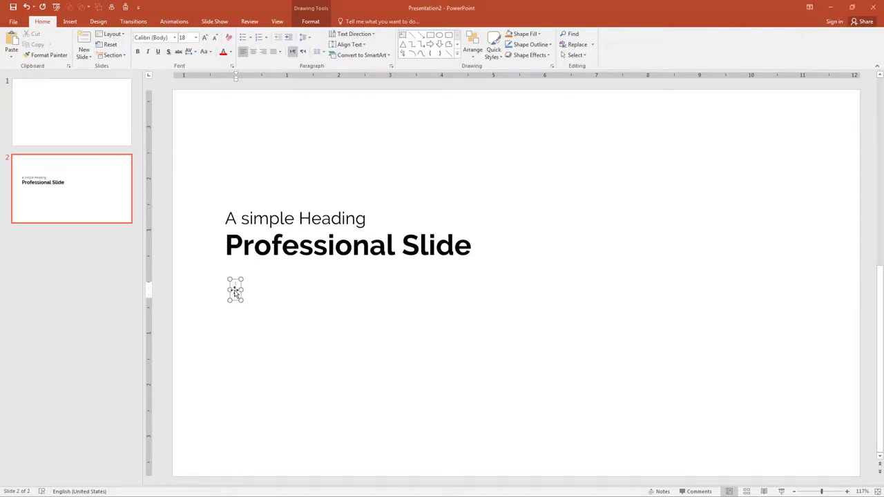
pyautogui.write('Lorem Ipsum is simply dummy text of the printing and typesetting industry. Lorem Ipsum has')
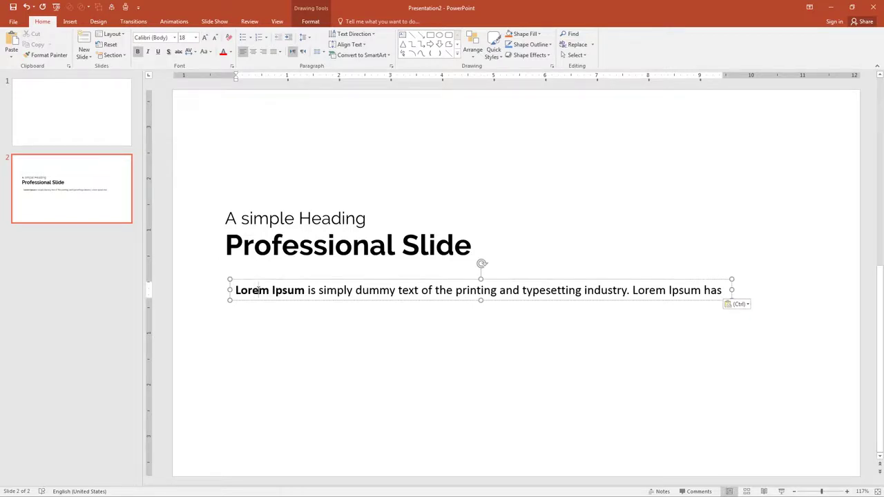
# Set the body text to Roboto, 16 pt.
pyautogui.tripleClick(258, 290)
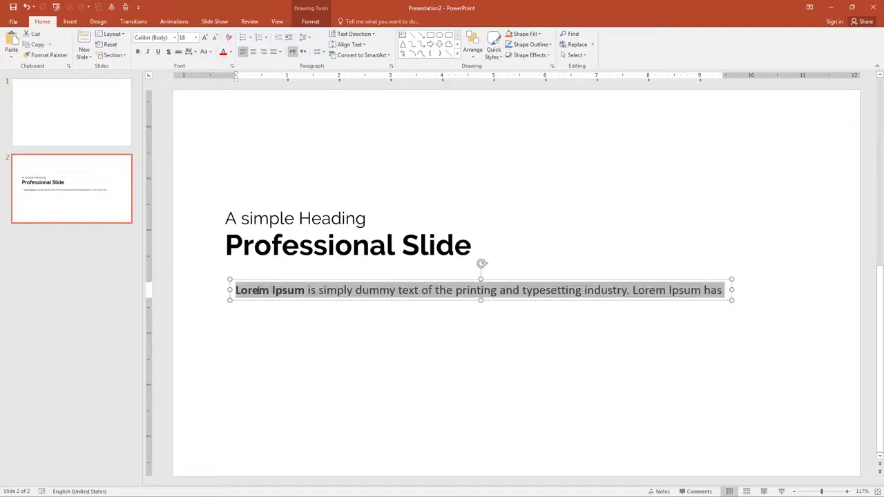
pyautogui.click(155, 38)
pyautogui.write('Roboto')
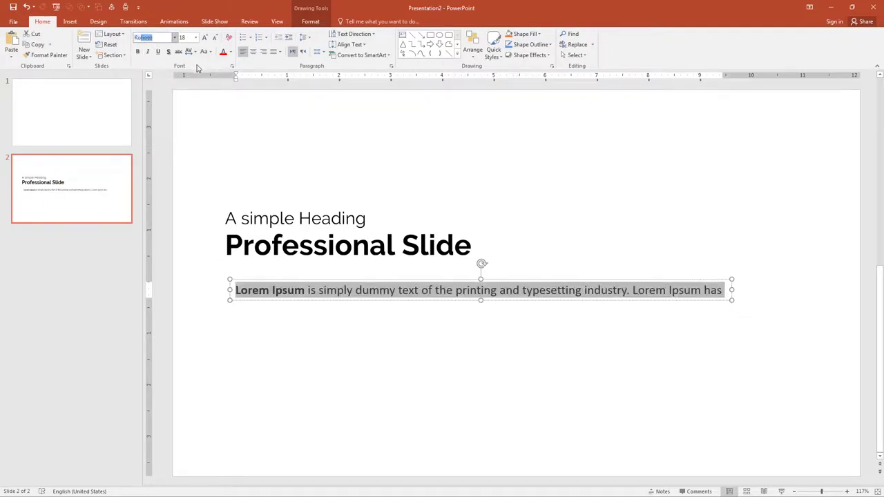
pyautogui.press('Return')
pyautogui.click(191, 37)
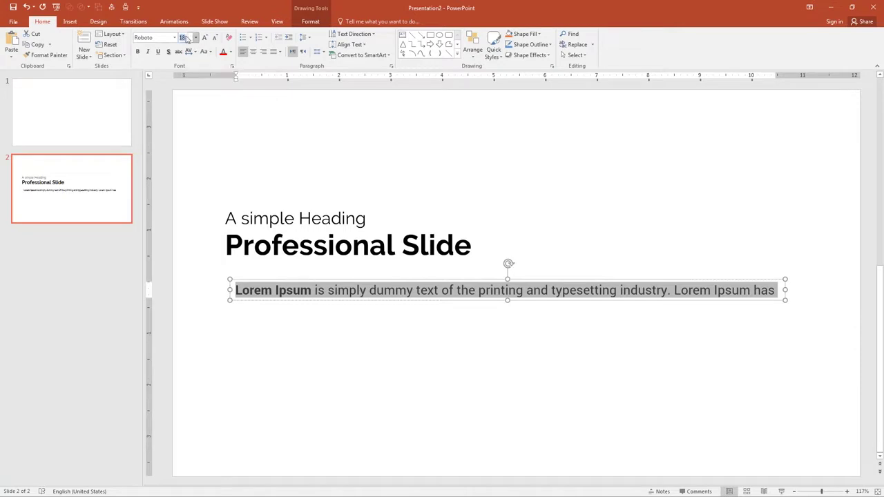
pyautogui.write('16')
pyautogui.press('Return')
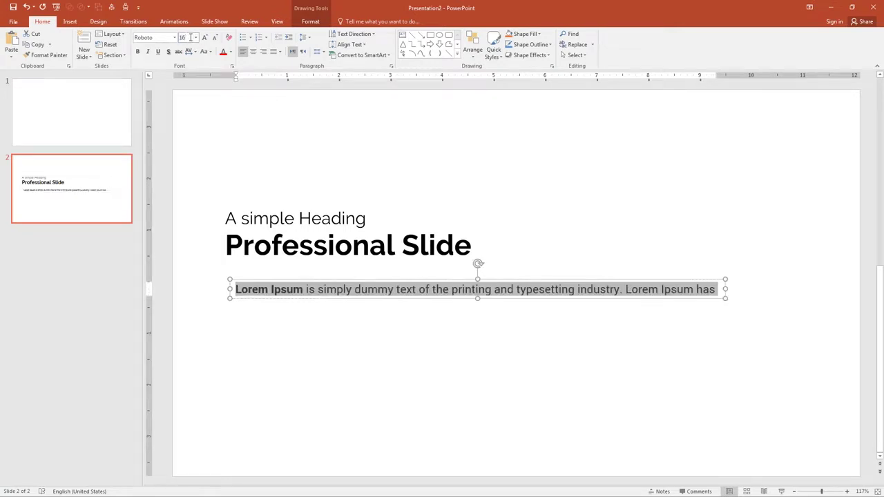
# Narrow the text box so the paragraph wraps to three lines, and color it grey.
pyautogui.click(703, 290)
pyautogui.moveTo(726, 290); pyautogui.dragTo(434, 305)
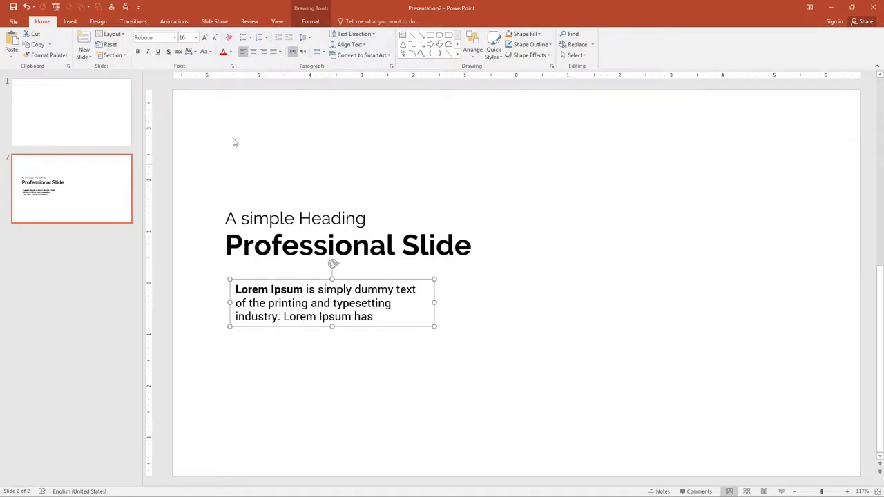
pyautogui.click(231, 53)
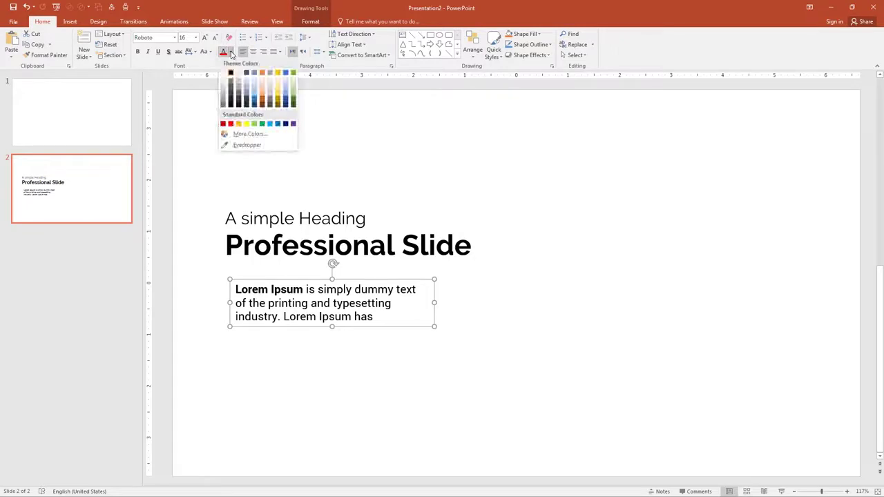
pyautogui.click(231, 92)
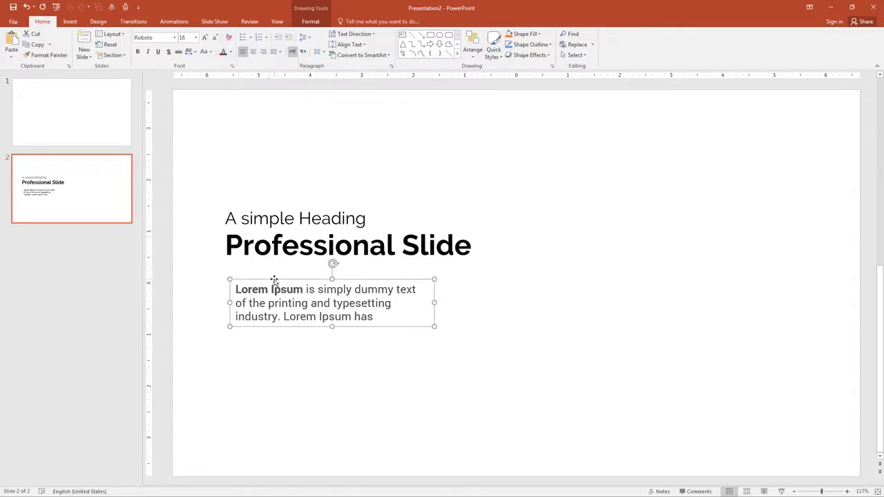
# Move the paragraph left to align with the heading and check the three boxes' alignment.
pyautogui.moveTo(271, 279); pyautogui.dragTo(264, 279)
pyautogui.click(237, 223)
pyautogui.keyDown('shift'); pyautogui.click(241, 270); pyautogui.keyUp('shift')
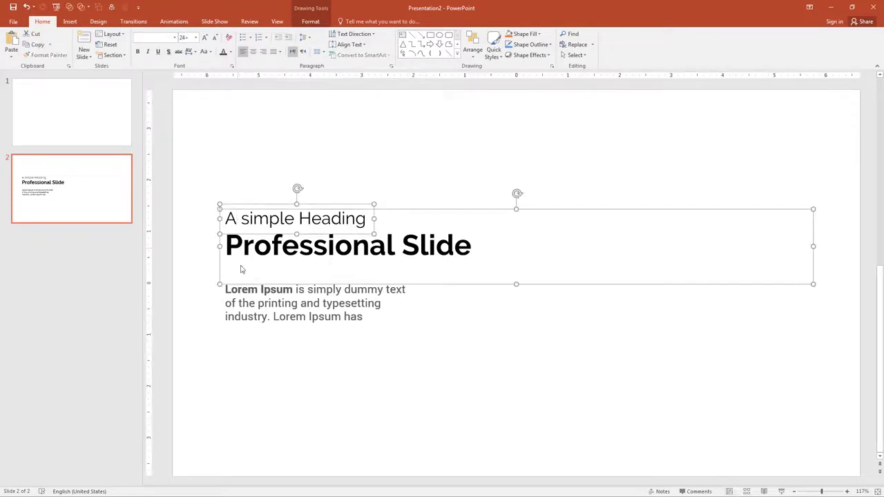
pyautogui.keyDown('shift'); pyautogui.click(248, 302); pyautogui.keyUp('shift')
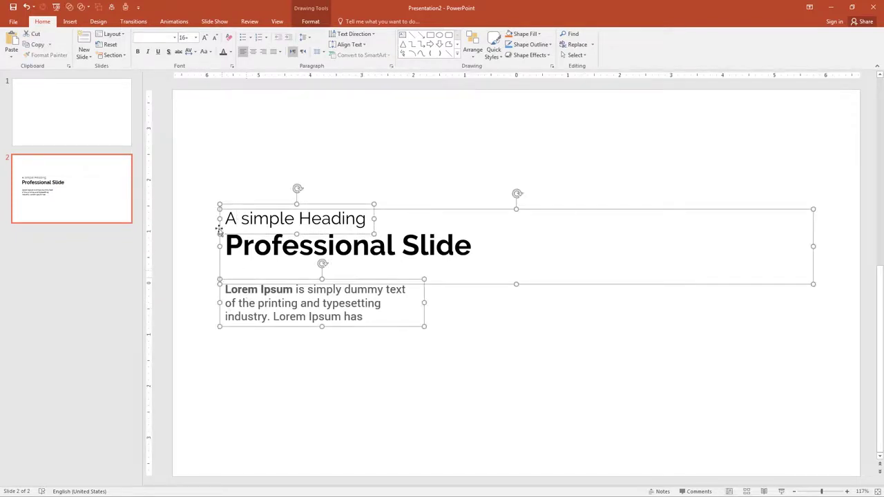
pyautogui.click(247, 339)
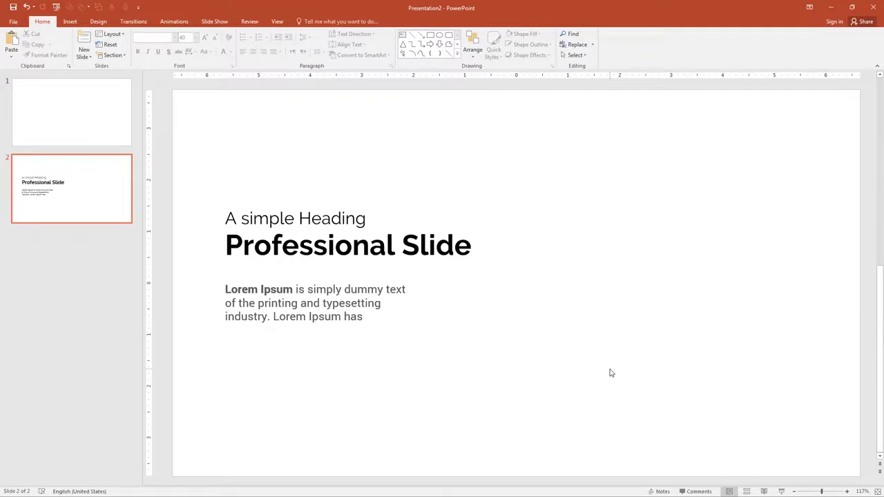
# Draw a large rounded rectangle on the slide's right side, move it to the top edge, and tilt it.
pyautogui.click(70, 21)
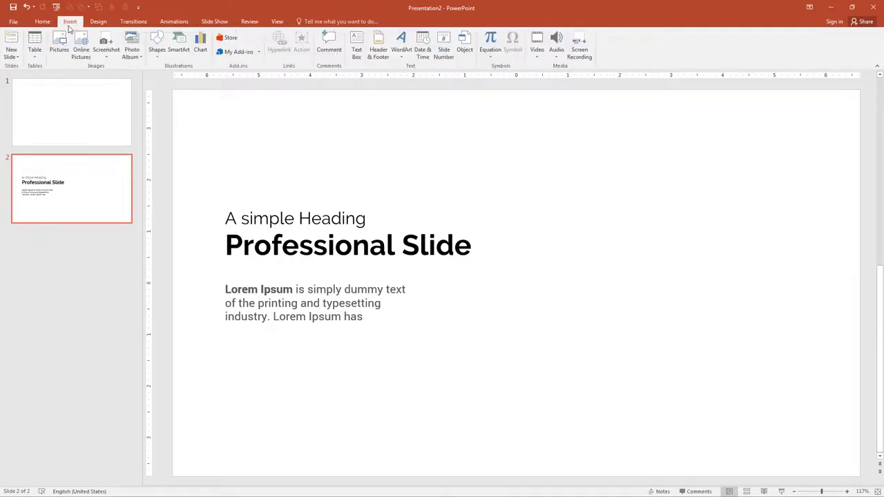
pyautogui.click(157, 45)
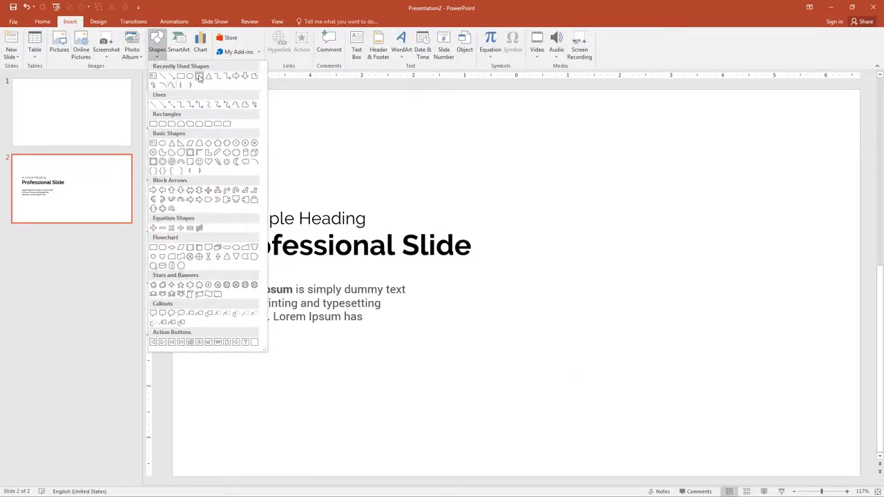
pyautogui.click(199, 78)
pyautogui.scroll(-4, 508, 162)
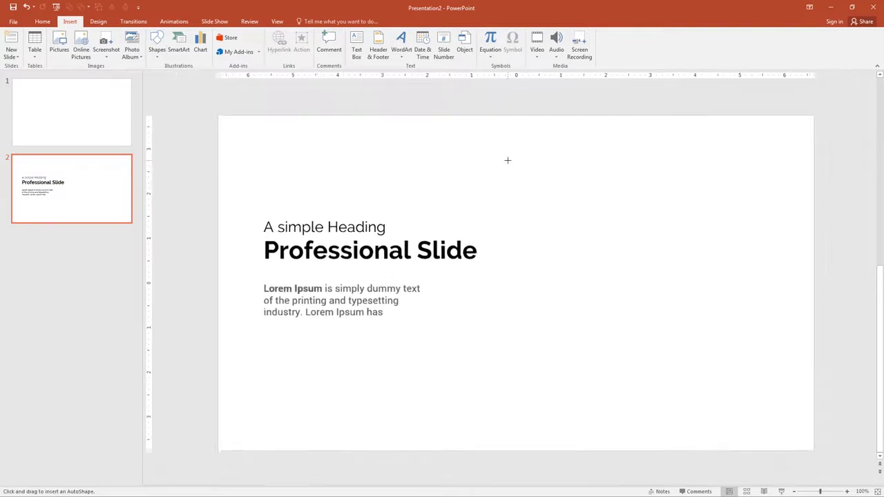
pyautogui.moveTo(510, 170); pyautogui.dragTo(712, 428)
pyautogui.moveTo(647, 375); pyautogui.dragTo(645, 365)
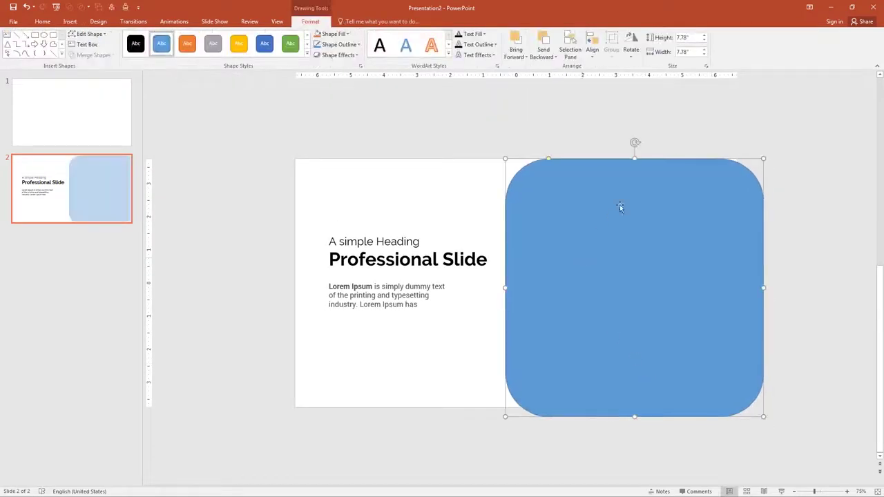
pyautogui.moveTo(625, 143); pyautogui.dragTo(543, 259)
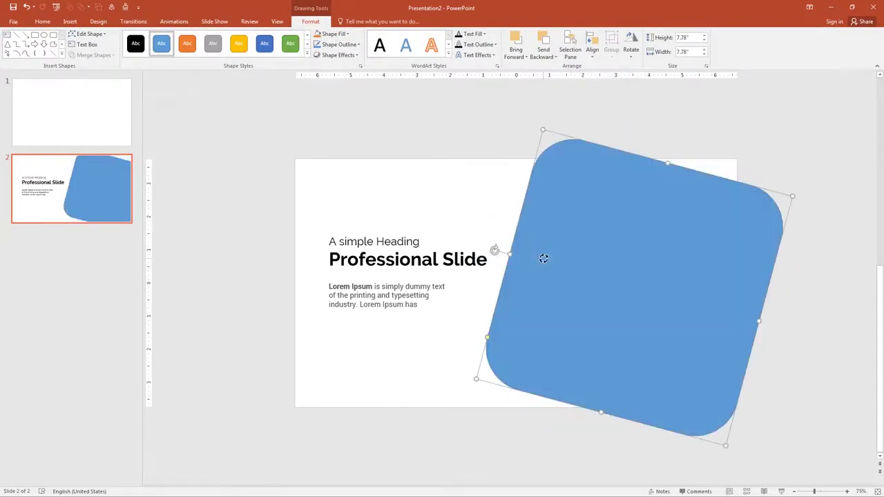
pyautogui.rightClick(544, 260)
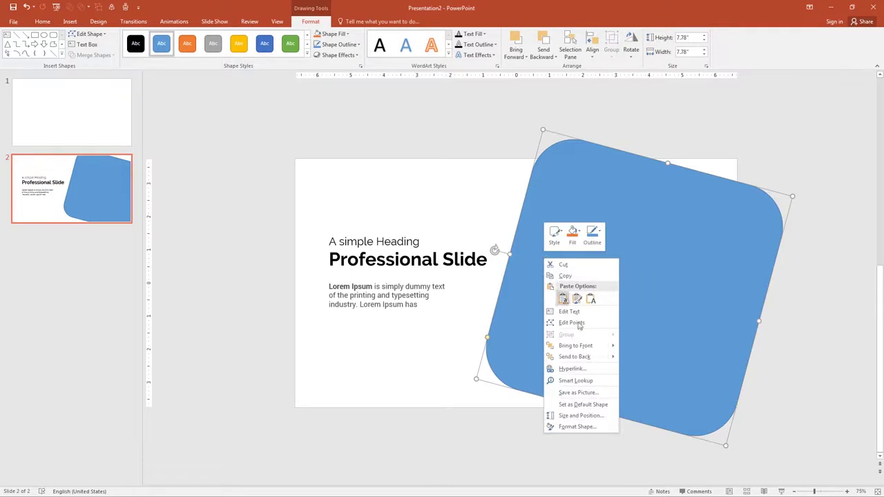
# In Format Shape, size the rounded rectangle to 7.58" high by 10.58" wide.
pyautogui.click(588, 429)
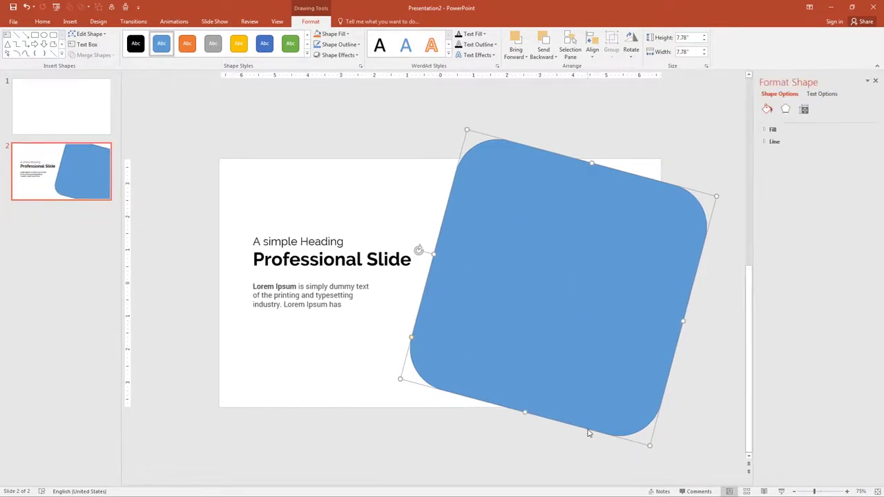
pyautogui.click(802, 114)
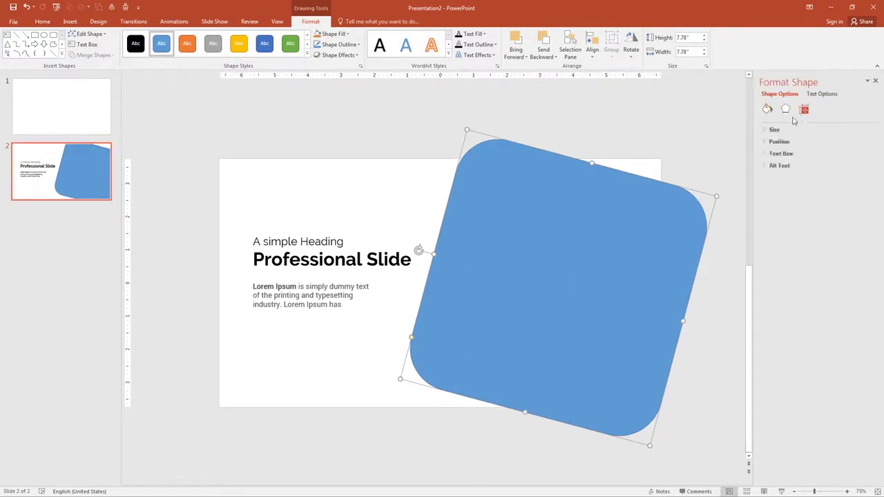
pyautogui.click(764, 131)
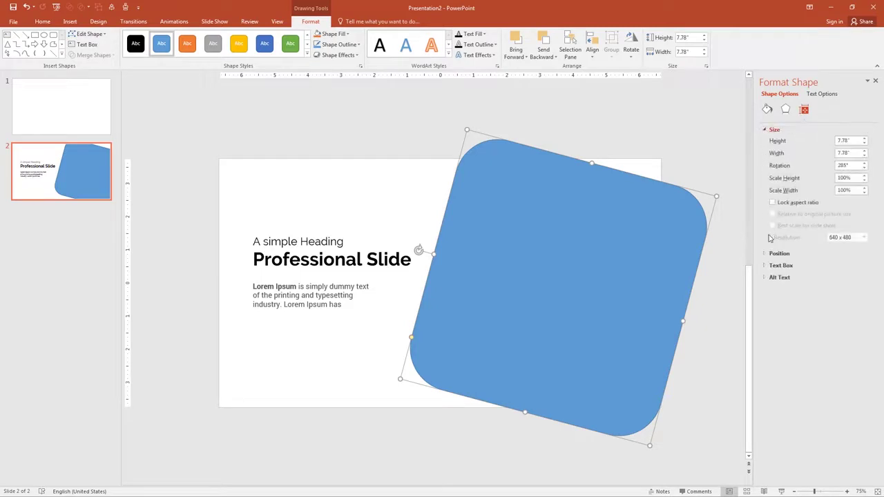
pyautogui.click(765, 254)
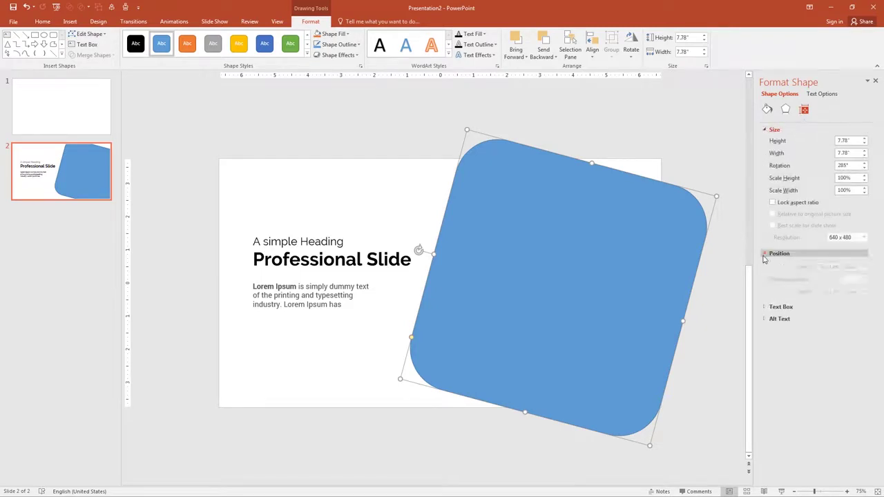
pyautogui.click(851, 141)
pyautogui.moveTo(852, 141); pyautogui.dragTo(810, 140)
pyautogui.write('7')
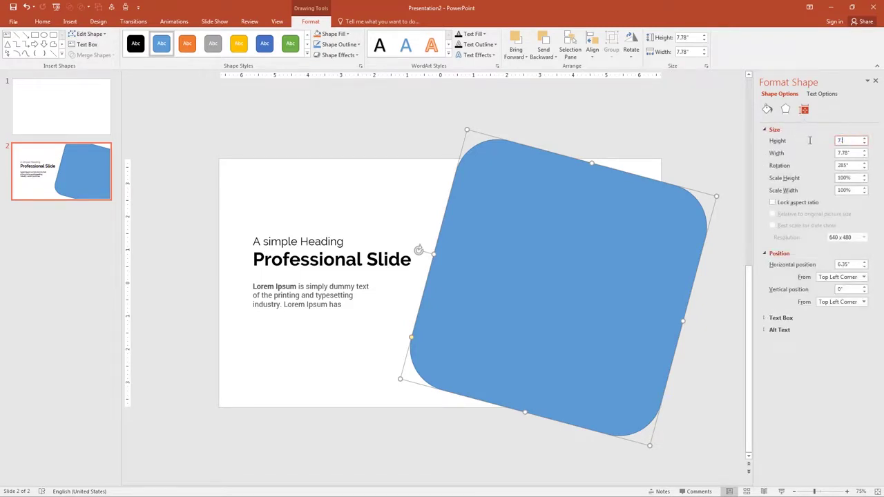
pyautogui.write('.58')
pyautogui.press('Return')
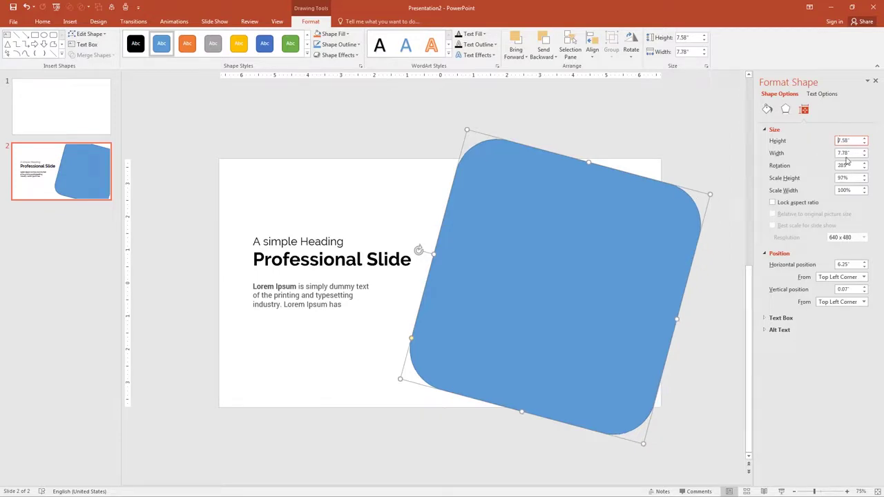
pyautogui.moveTo(850, 154); pyautogui.dragTo(824, 153)
pyautogui.write('10.58')
pyautogui.press('Return')
# Set the shape's rotation to 315°.
pyautogui.click(850, 166)
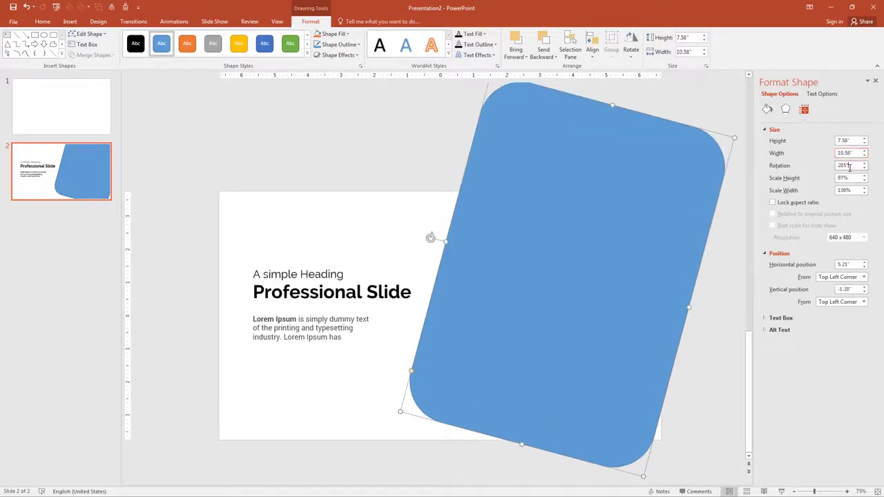
pyautogui.moveTo(850, 167); pyautogui.dragTo(826, 166)
pyautogui.write('315')
pyautogui.press('Return')
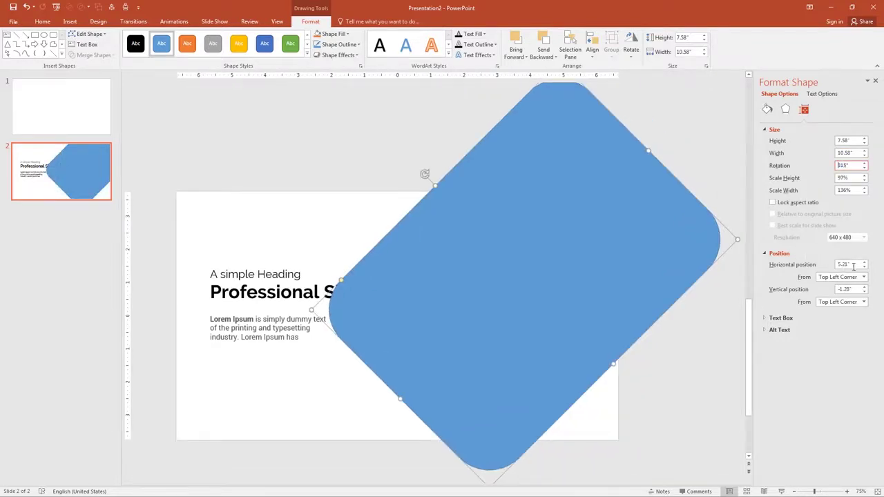
# Position the shape at 5.78" horizontal and 0.7" vertical.
pyautogui.moveTo(854, 268); pyautogui.dragTo(829, 266)
pyautogui.write('5.78')
pyautogui.press('Return')
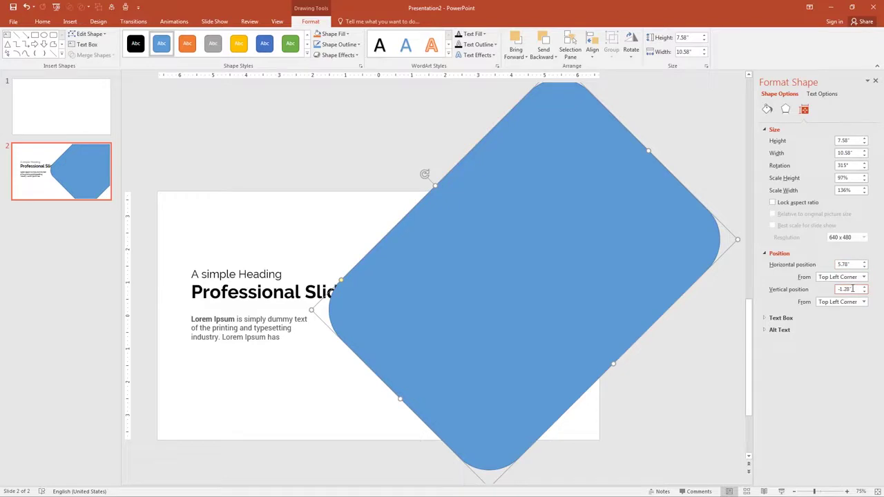
pyautogui.moveTo(853, 289); pyautogui.dragTo(774, 284)
pyautogui.write('0.7')
pyautogui.press('Return')
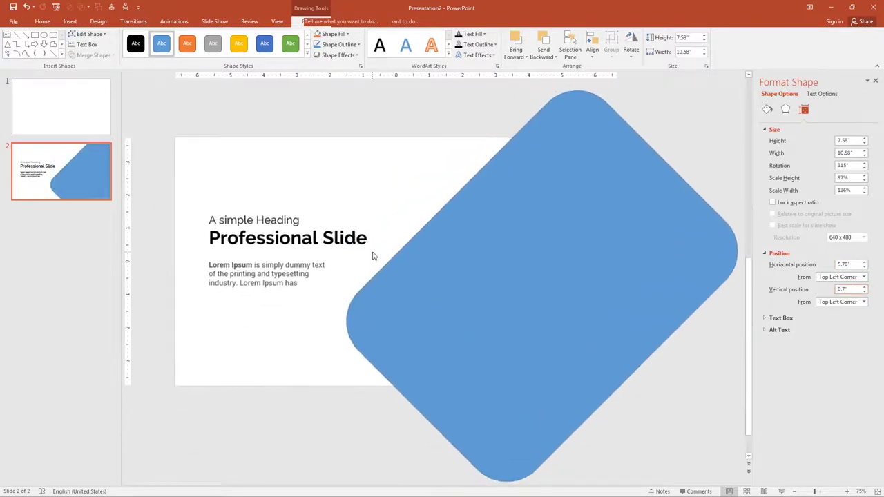
# Give the rotated rounded rectangle a black fill and a black outline.
pyautogui.click(374, 256)
pyautogui.click(434, 275)
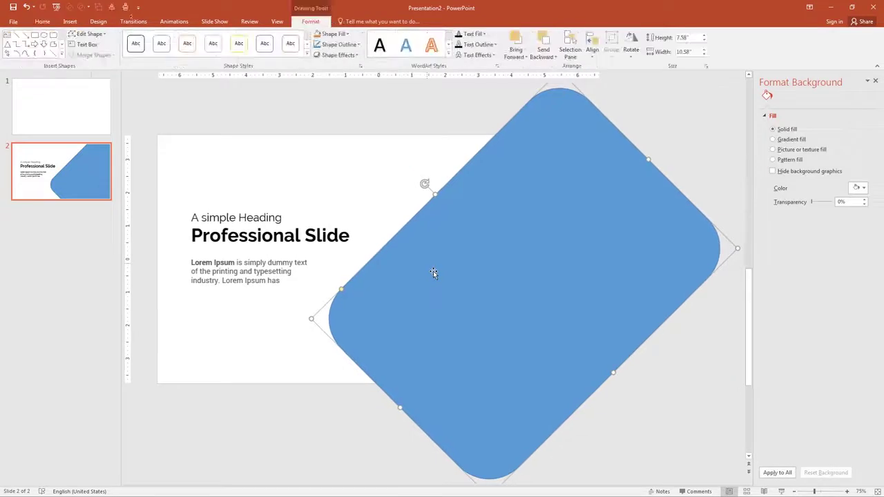
pyautogui.click(331, 34)
pyautogui.click(325, 56)
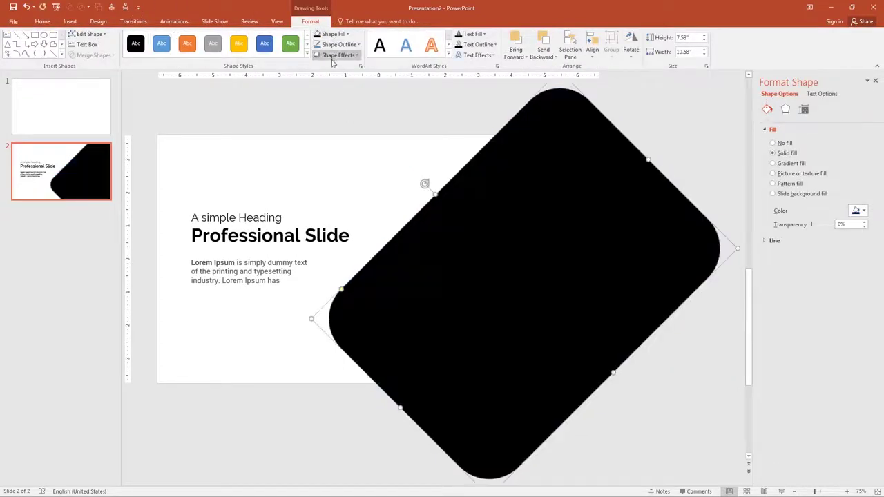
pyautogui.click(333, 44)
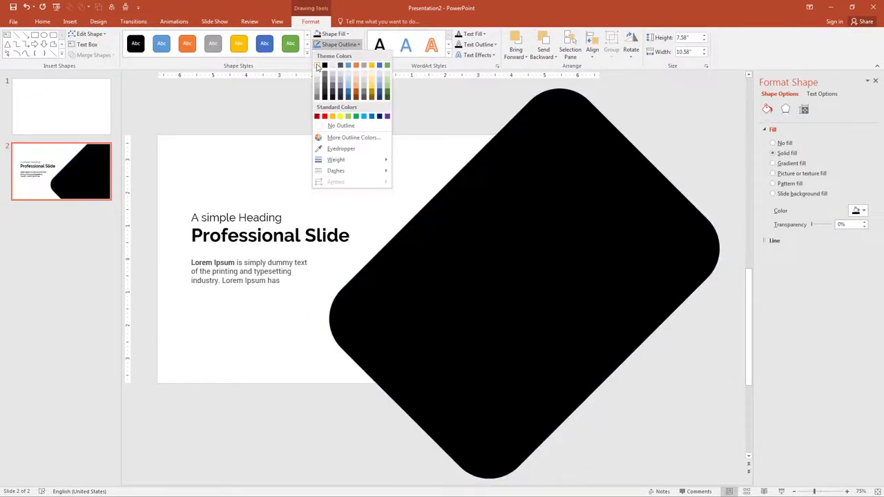
pyautogui.click(322, 65)
pyautogui.click(406, 169)
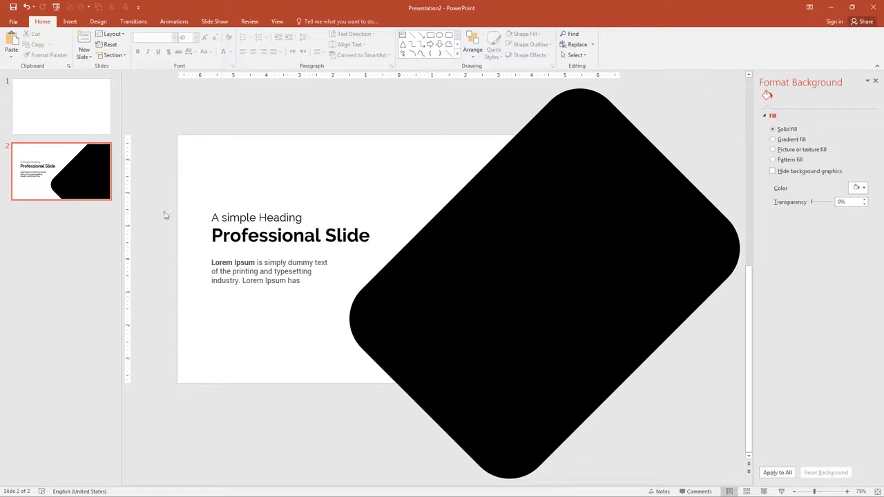
# Draw a small rounded rectangle beneath the Lorem Ipsum paragraph.
pyautogui.click(70, 21)
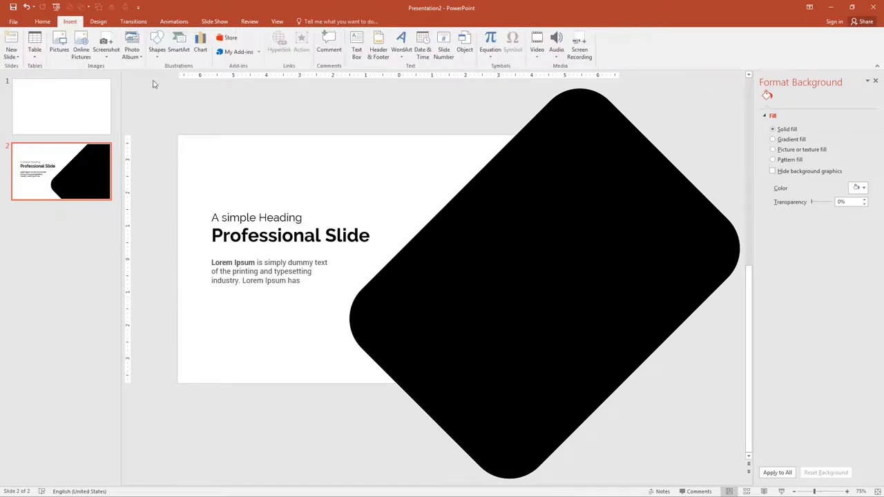
pyautogui.click(156, 43)
pyautogui.click(199, 77)
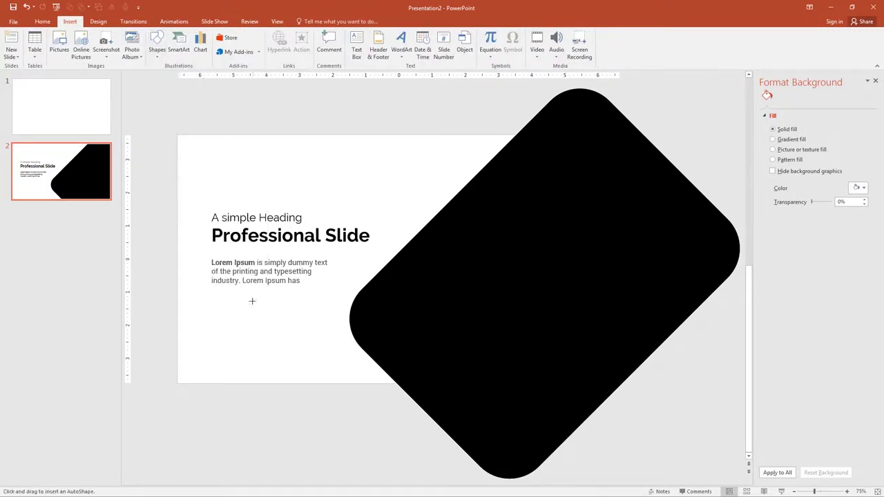
pyautogui.moveTo(212, 294); pyautogui.dragTo(270, 316)
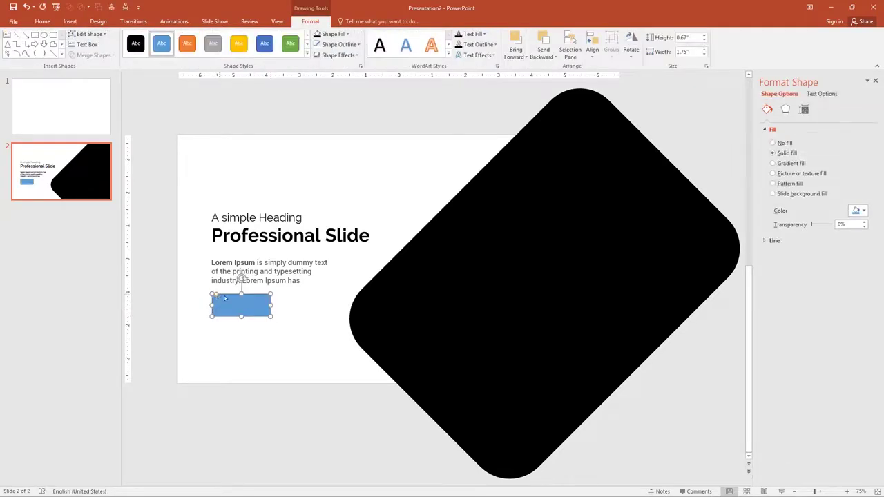
pyautogui.moveTo(232, 298); pyautogui.dragTo(232, 298)
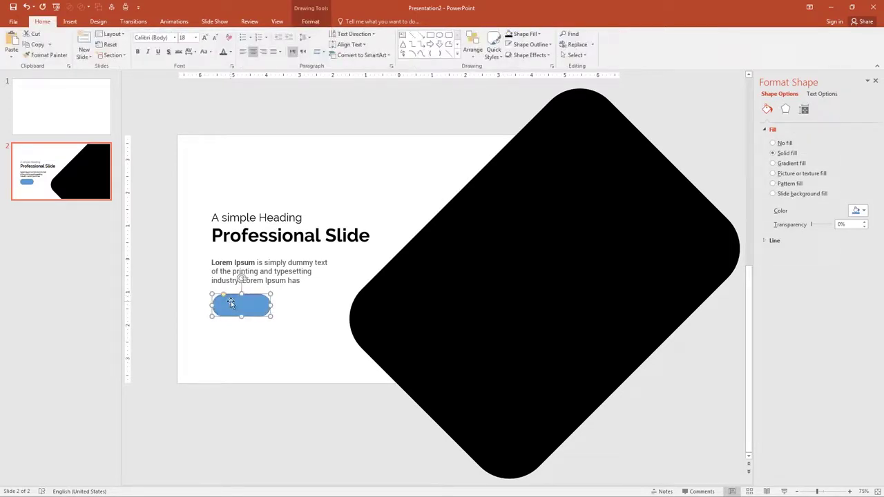
# Fill the pill shape yellow and remove its outline.
pyautogui.click(311, 21)
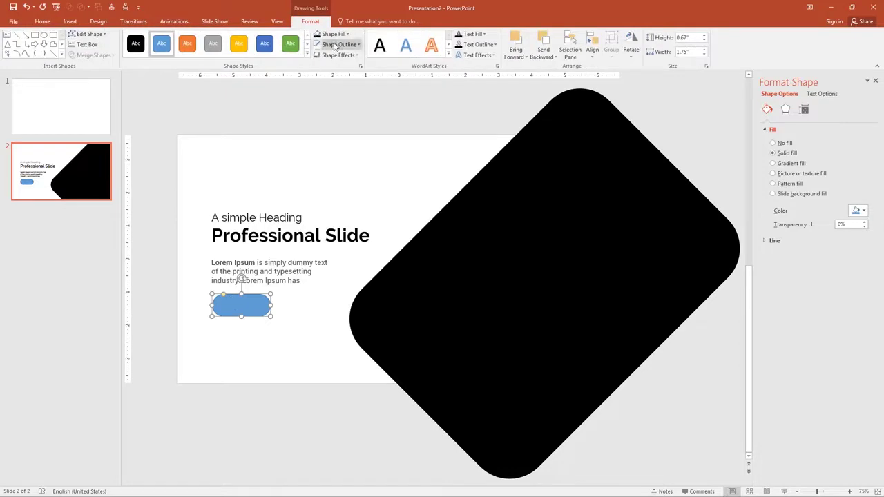
pyautogui.click(333, 34)
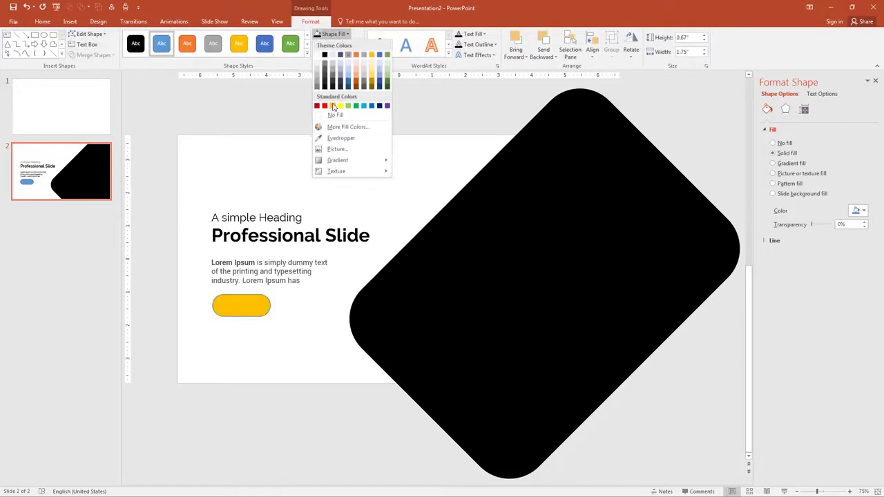
pyautogui.click(334, 106)
pyautogui.click(338, 44)
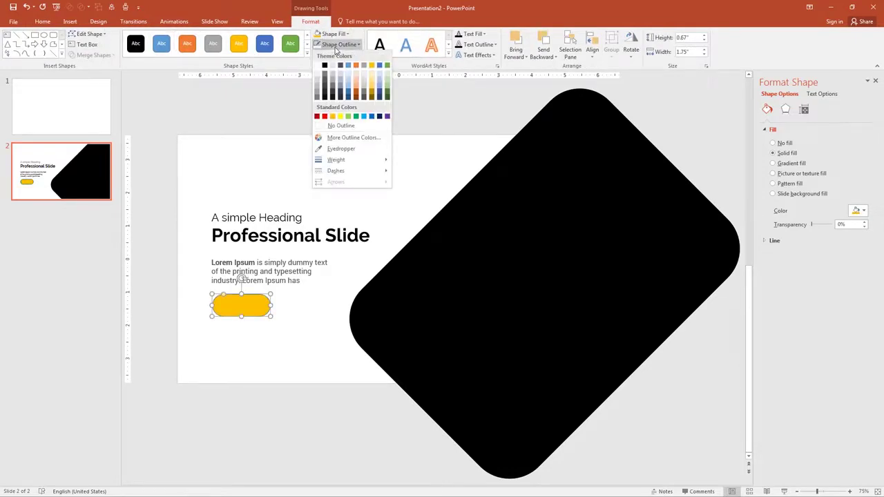
pyautogui.click(339, 126)
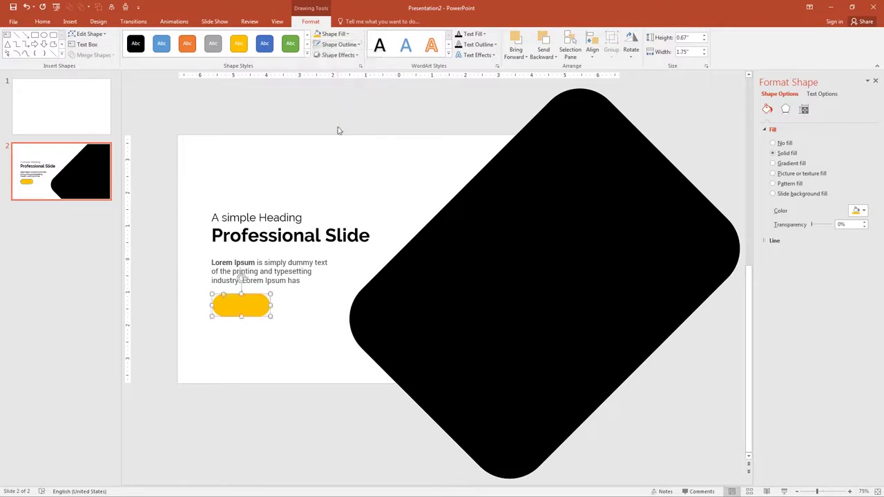
# Type 'View Slides' in the yellow pill and make the text dark.
pyautogui.click(251, 311)
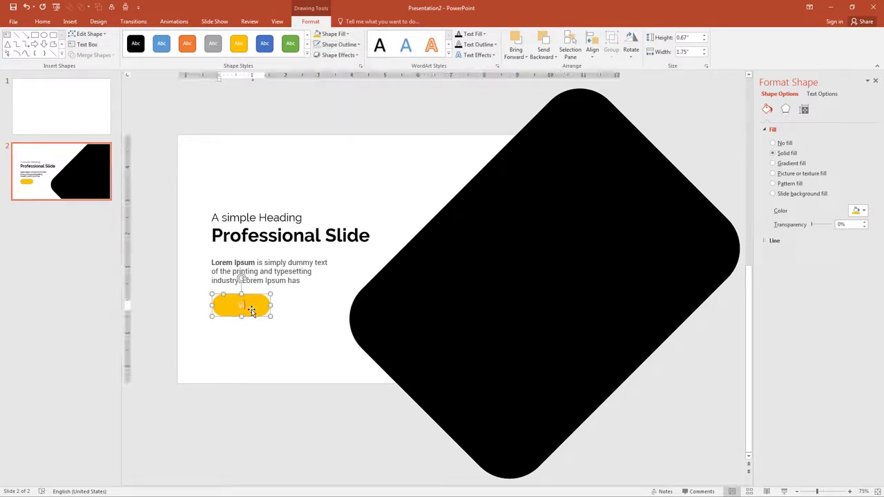
pyautogui.write('View')
pyautogui.write('iew')
pyautogui.write(' Slides')
pyautogui.hotkey('ctrl', 'a')
pyautogui.click(471, 34)
# Set the button text to Roboto at 16 pt.
pyautogui.click(42, 21)
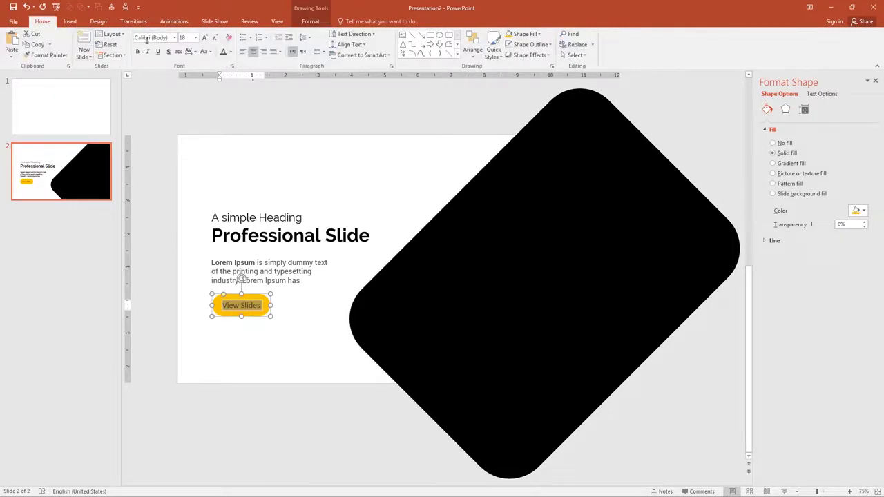
pyautogui.click(146, 38)
pyautogui.write('Roboto')
pyautogui.press('Return')
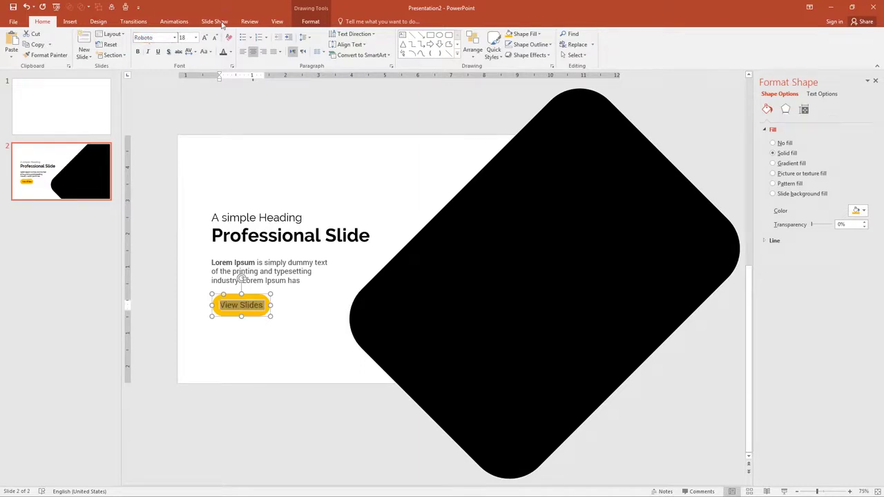
pyautogui.click(215, 37)
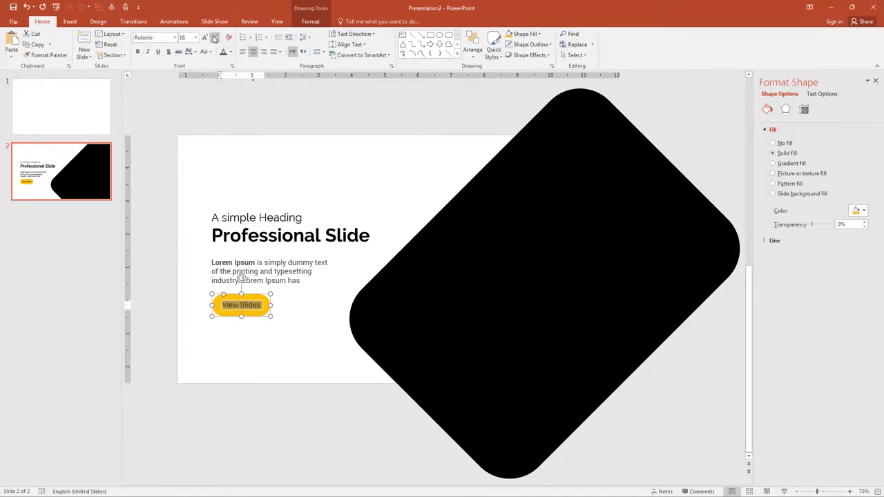
pyautogui.click(274, 335)
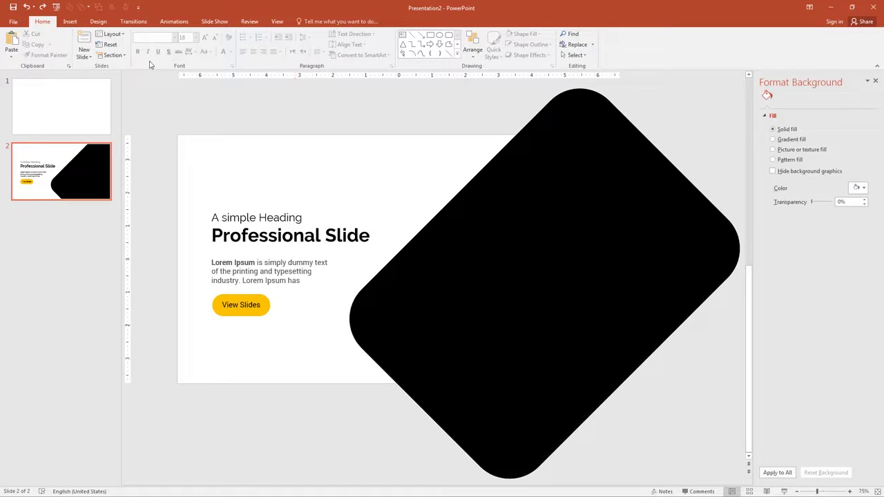
# Draw a rectangle from the slide's top-left corner over the text area.
pyautogui.click(70, 22)
pyautogui.click(157, 50)
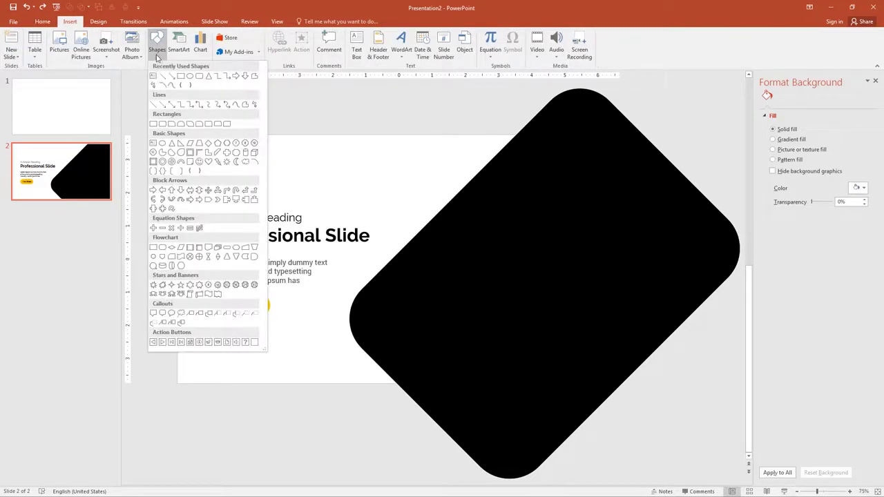
pyautogui.click(178, 78)
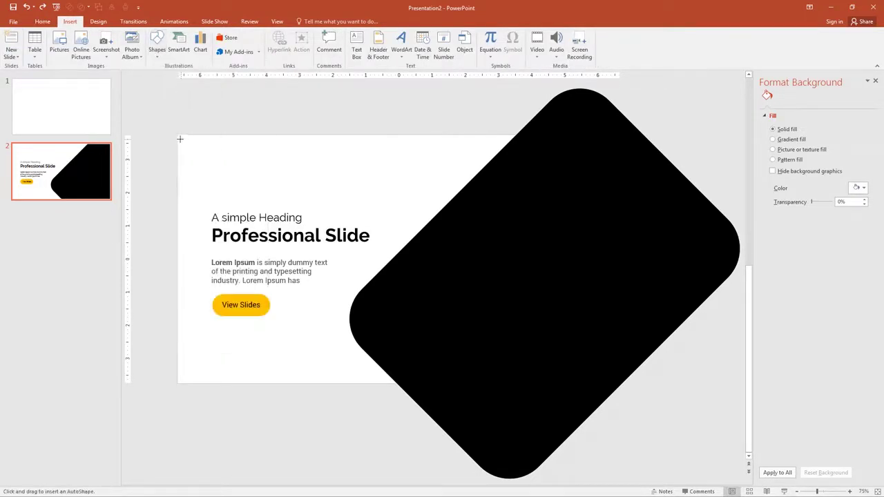
pyautogui.moveTo(178, 136); pyautogui.dragTo(585, 384)
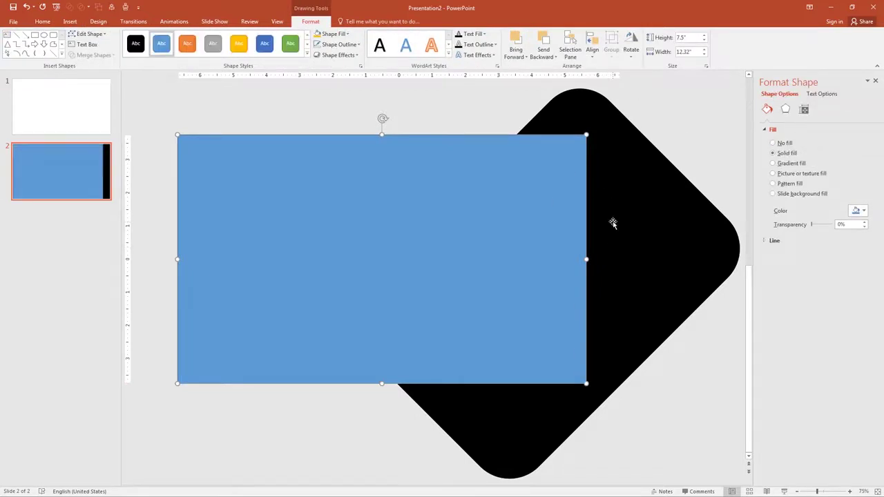
# Make the black rounded shape 25% transparent, then select the blue rectangle.
pyautogui.click(614, 197)
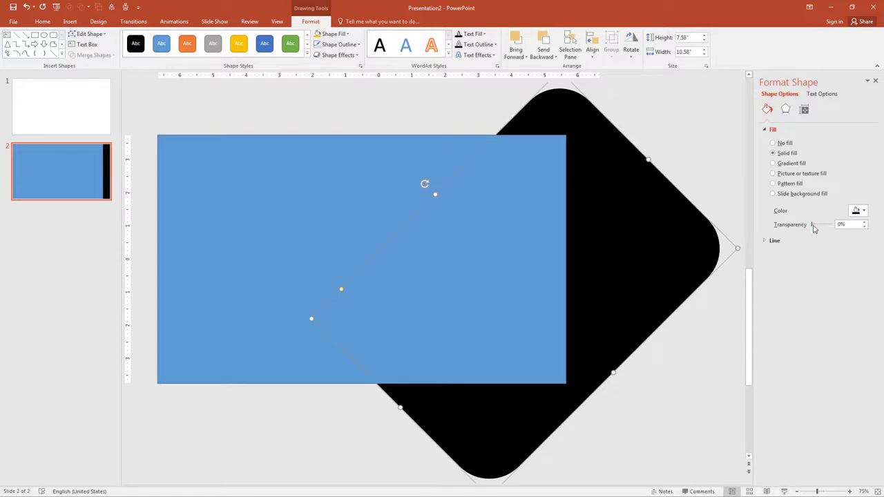
pyautogui.moveTo(814, 229); pyautogui.dragTo(817, 227)
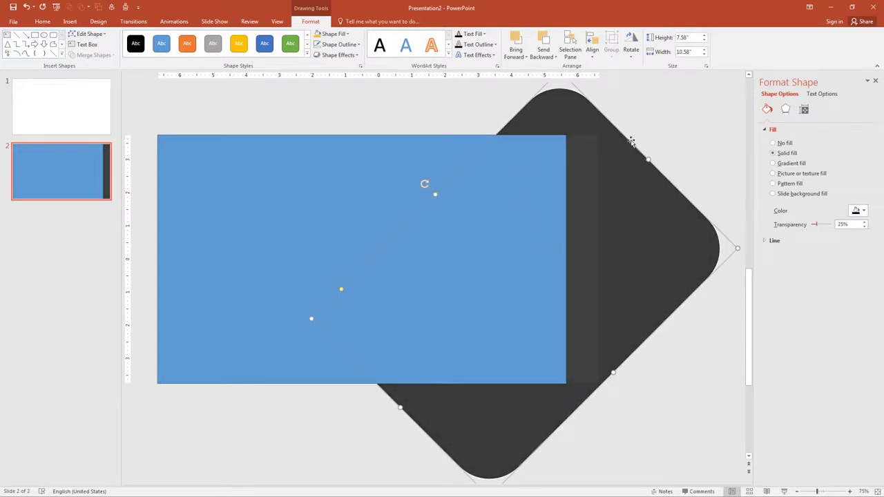
pyautogui.click(449, 239)
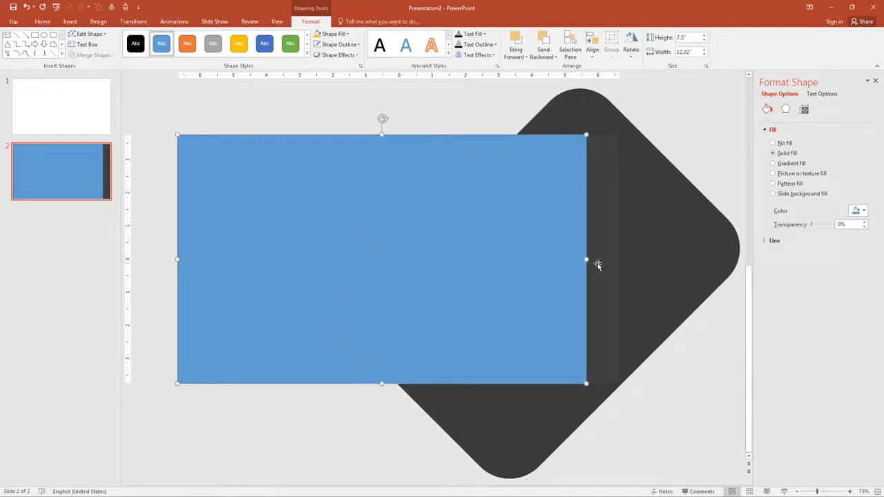
# Stretch the blue rectangle to full slide width and intersect it with the dark shape.
pyautogui.moveTo(589, 262); pyautogui.dragTo(619, 260)
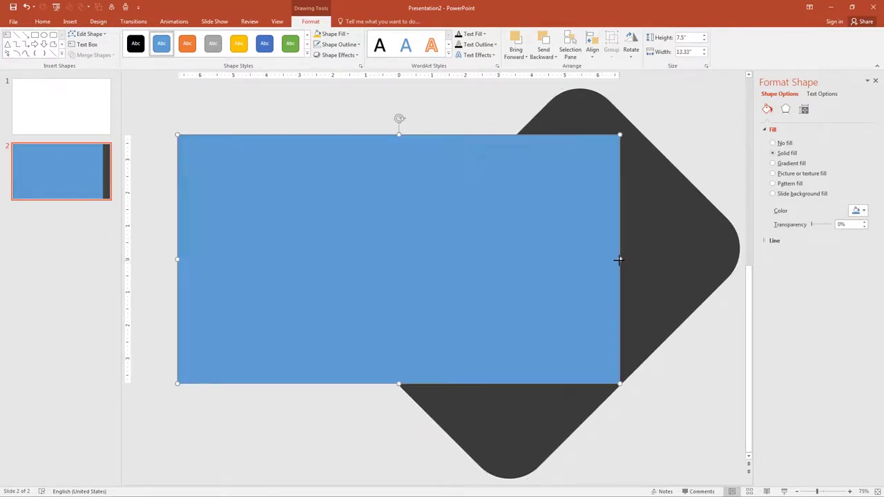
pyautogui.click(653, 248)
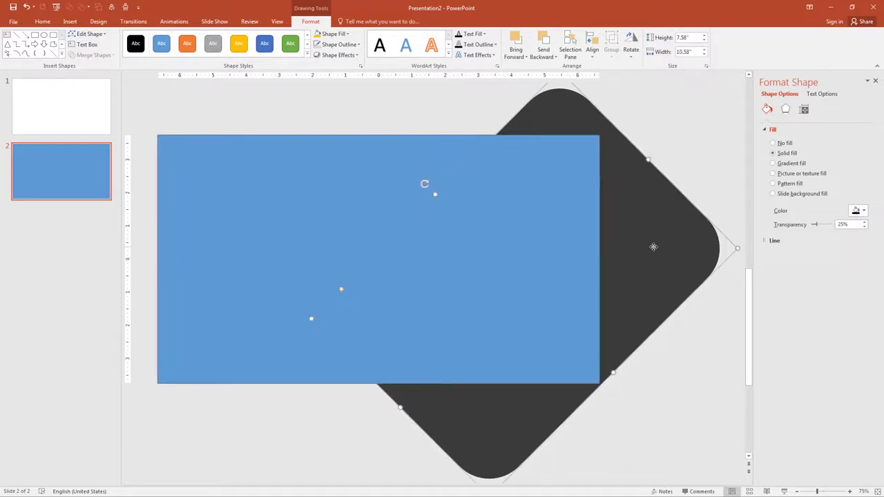
pyautogui.keyDown('shift'); pyautogui.click(584, 241); pyautogui.keyUp('shift')
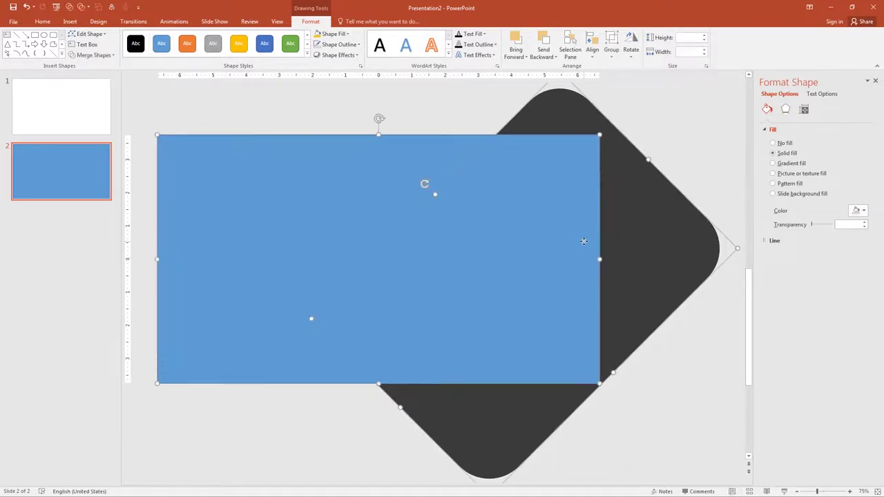
pyautogui.click(85, 9)
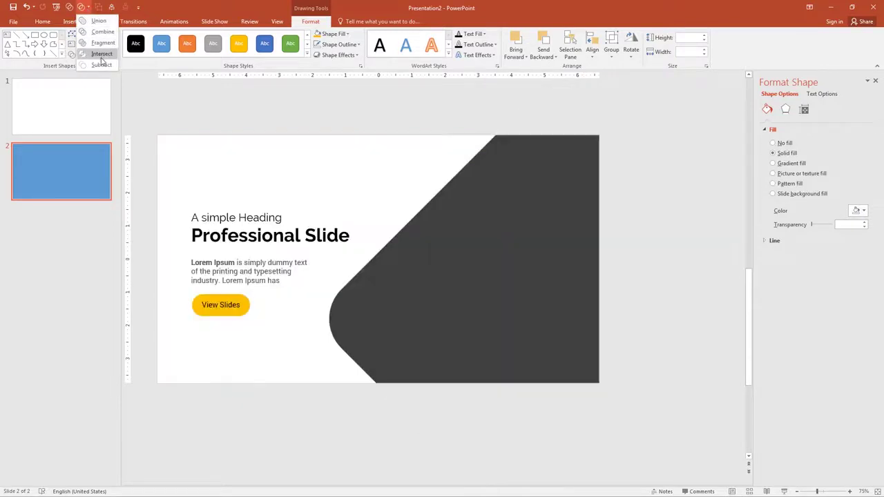
pyautogui.click(101, 55)
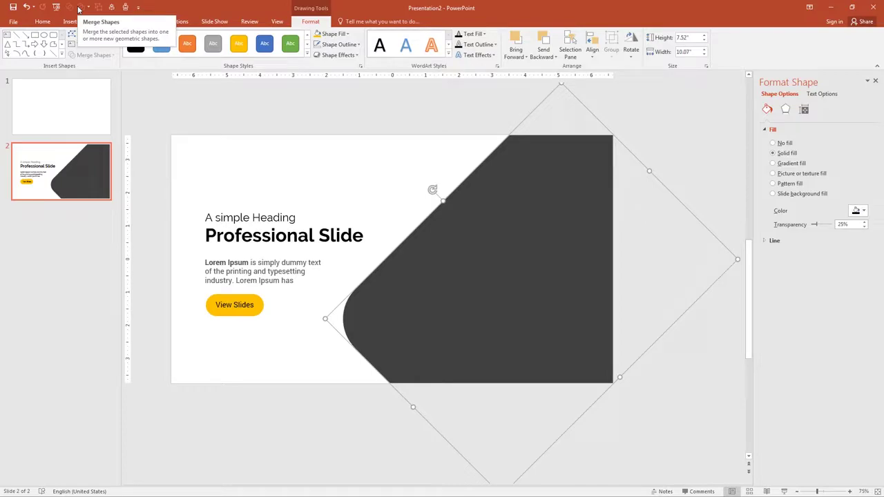
# Open PowerPoint Options on Quick Access Toolbar customization listing All Commands.
pyautogui.click(13, 22)
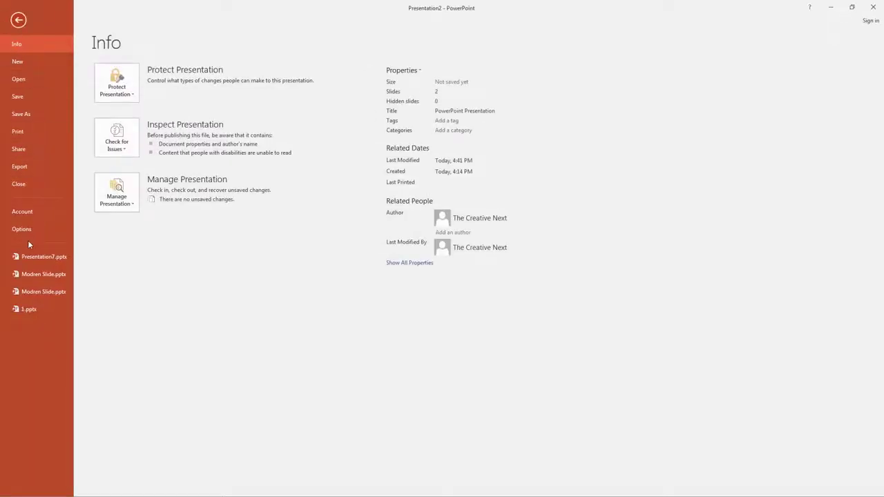
pyautogui.click(26, 230)
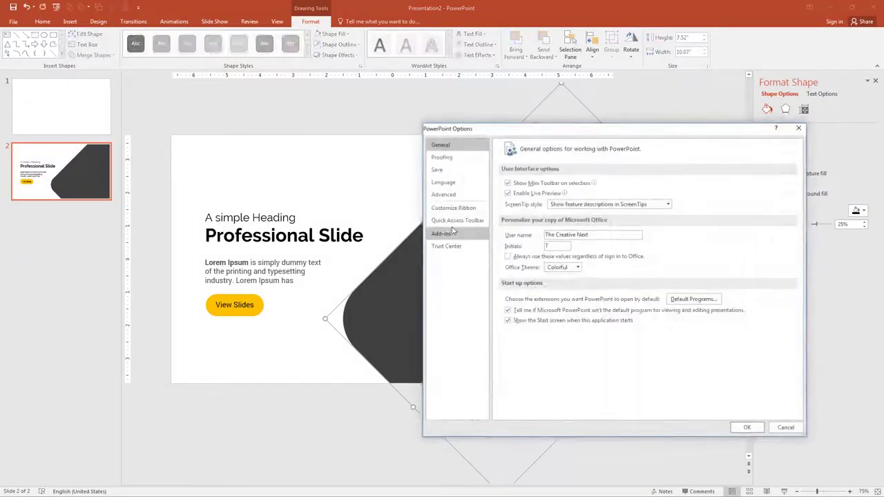
pyautogui.click(460, 221)
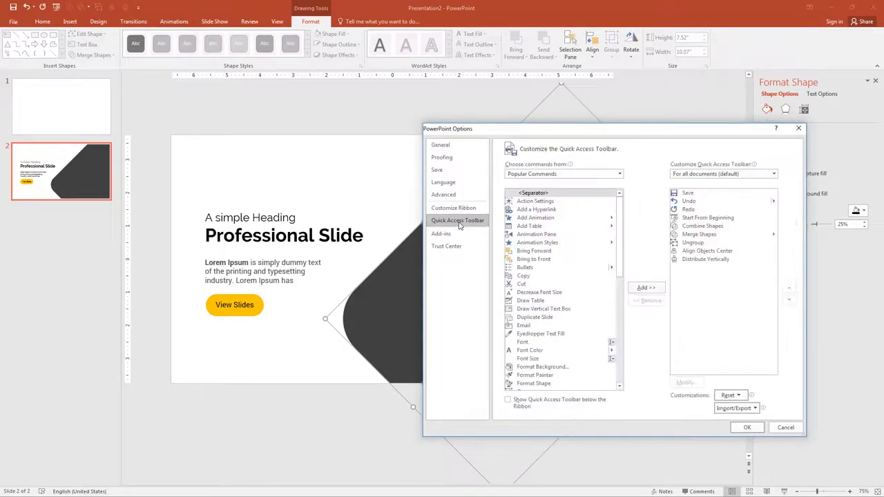
pyautogui.click(561, 174)
pyautogui.click(548, 201)
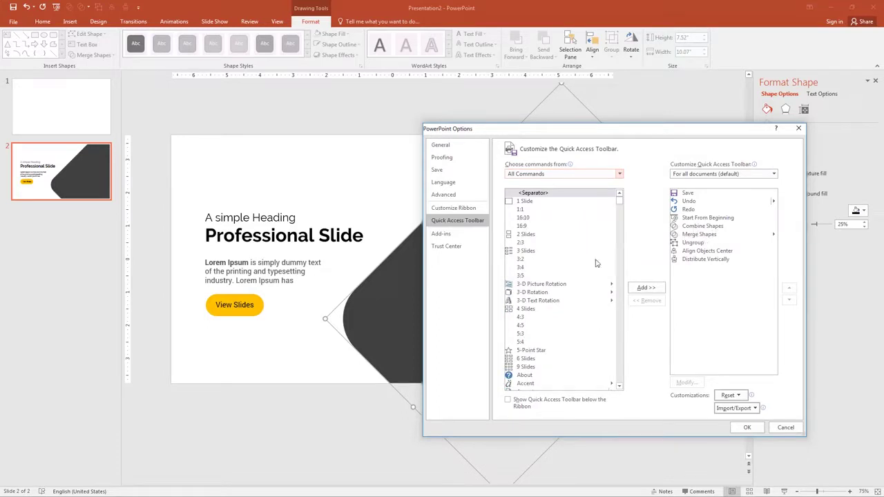
# Scroll down the All Commands list and select Combine Shapes.
pyautogui.click(527, 202)
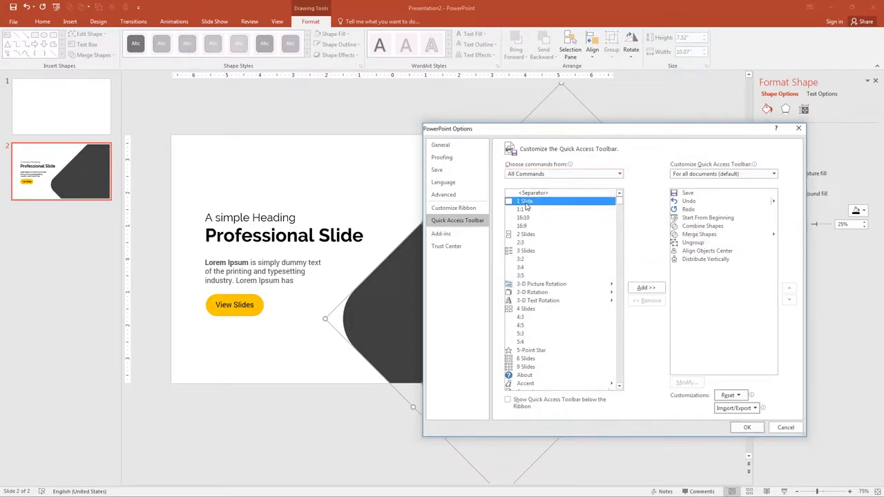
pyautogui.press('b')
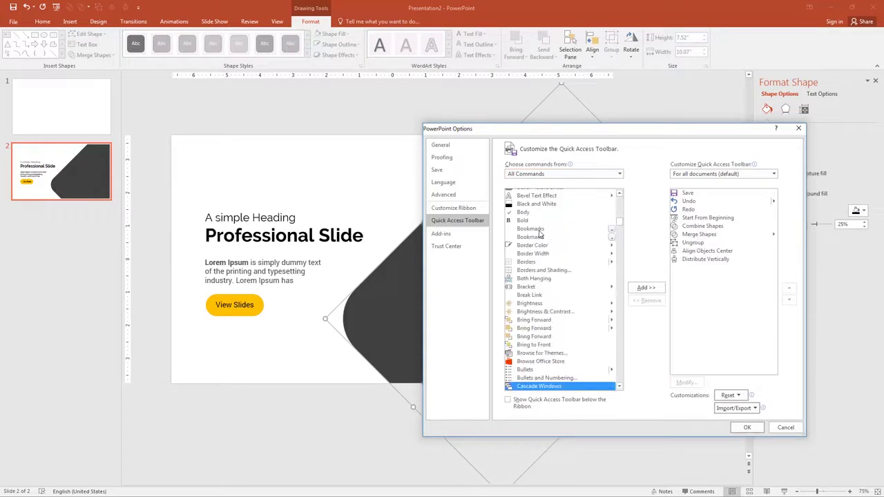
pyautogui.press('c')
pyautogui.scroll(-5, 544, 293)
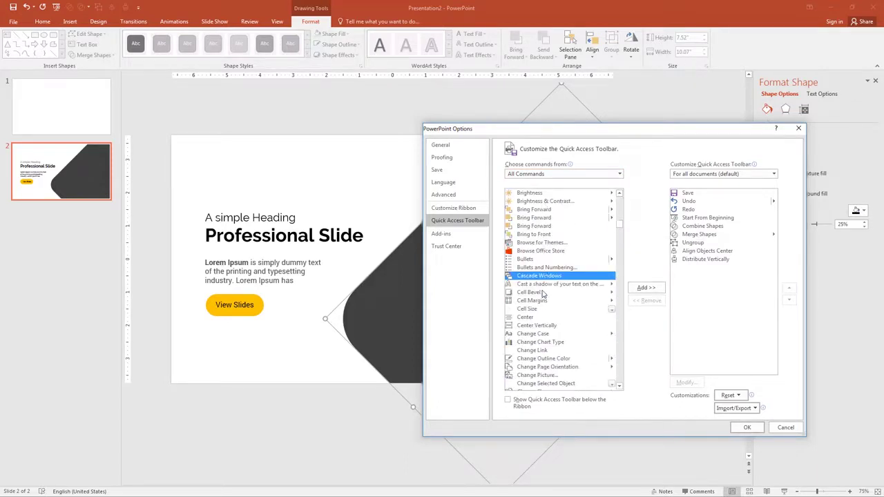
pyautogui.scroll(-4, 544, 293)
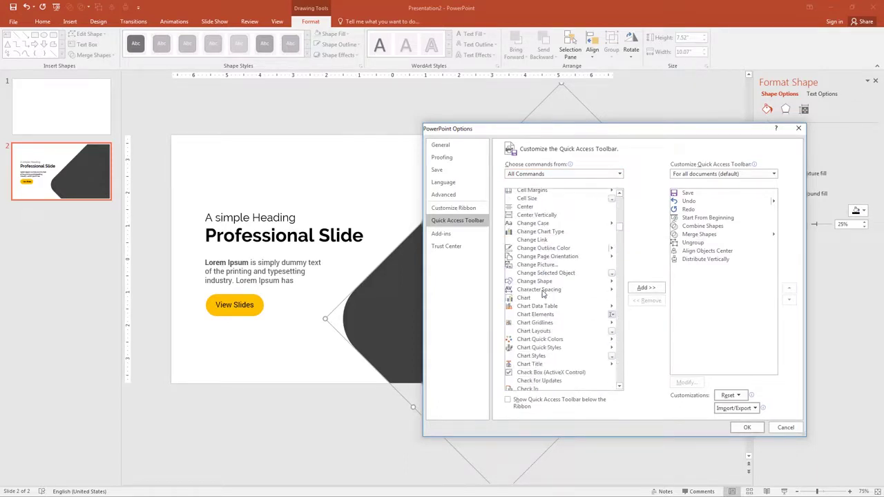
pyautogui.scroll(-10, 544, 293)
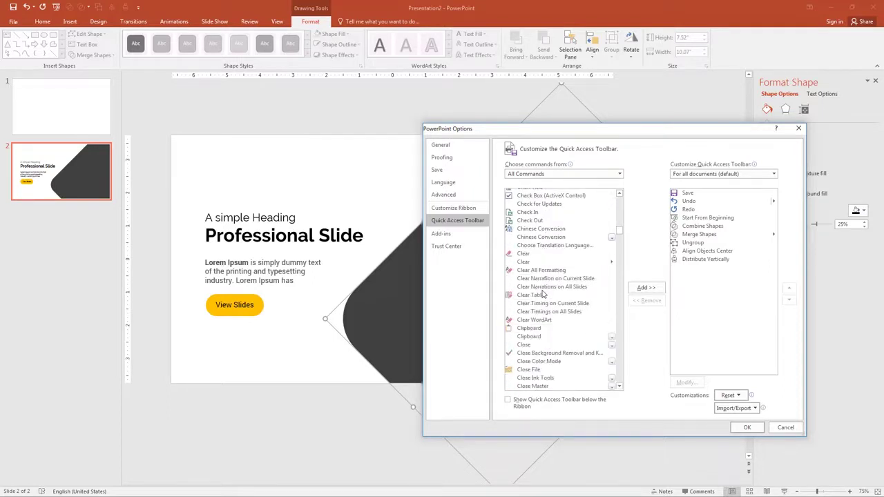
pyautogui.scroll(-2, 544, 294)
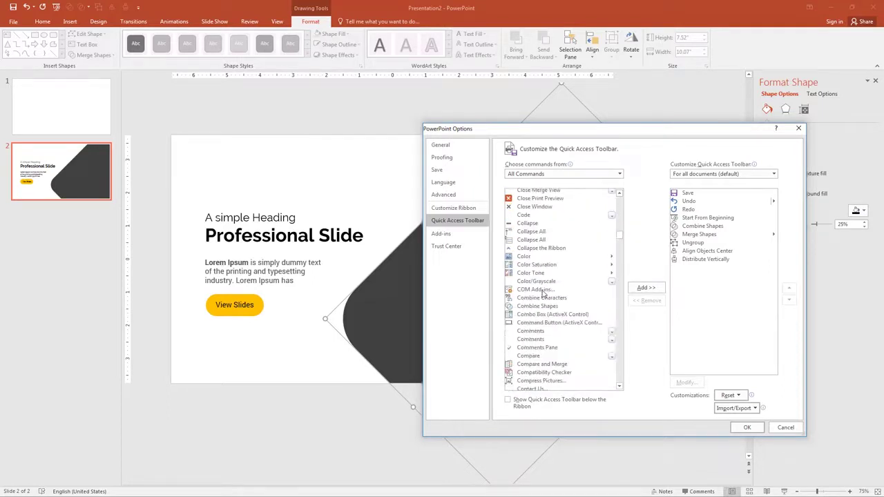
pyautogui.click(546, 307)
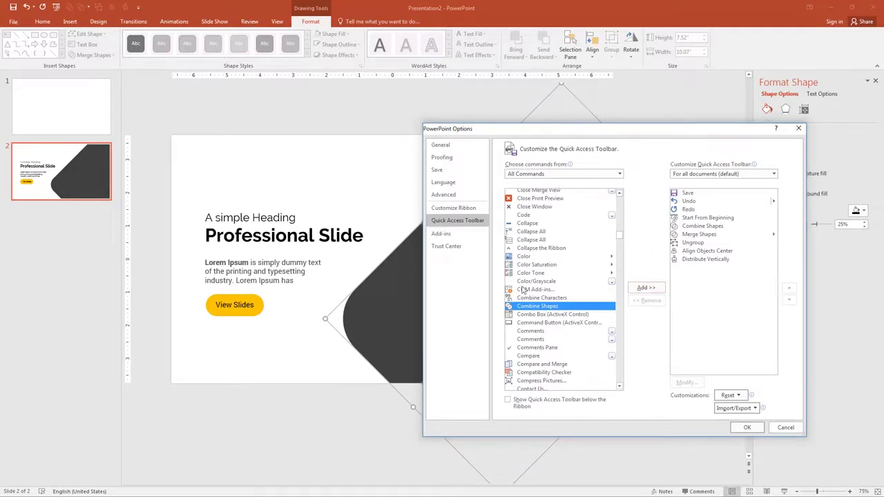
pyautogui.scroll(-1, 523, 290)
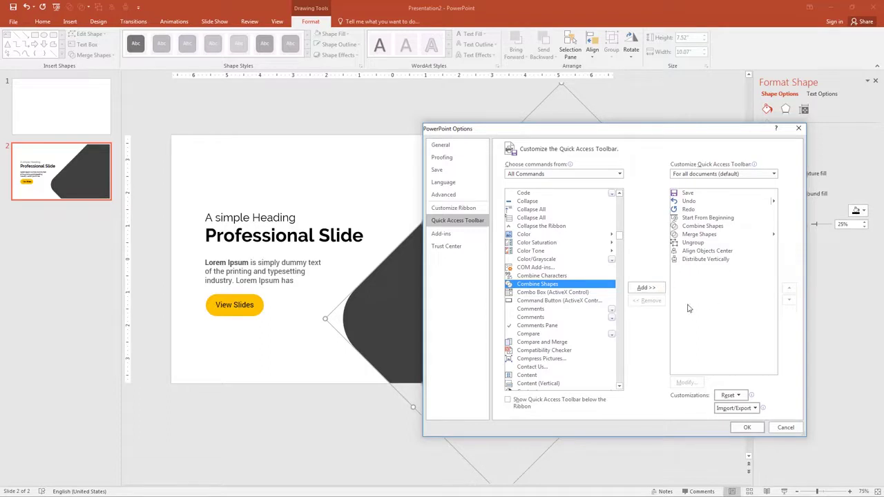
# Cancel the options and set the dark shape's fill transparency from 25% to 0%.
pyautogui.click(786, 427)
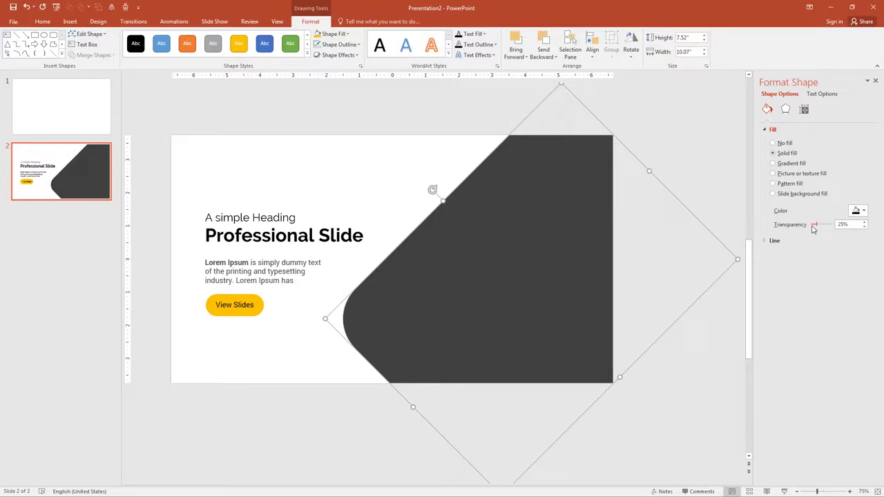
pyautogui.moveTo(816, 229); pyautogui.dragTo(802, 226)
pyautogui.click(359, 259)
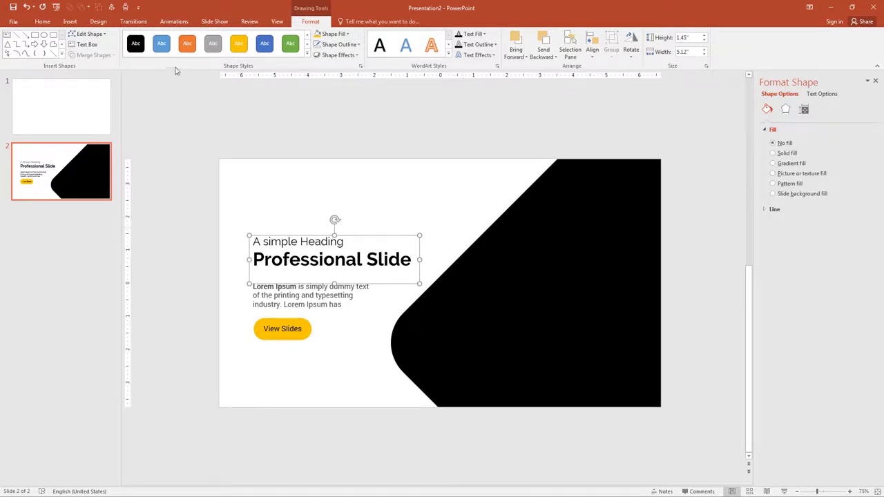
# Draw a yellow-filled oval circle on the black shape's upper-left edge, about 2.65" wide.
pyautogui.click(70, 22)
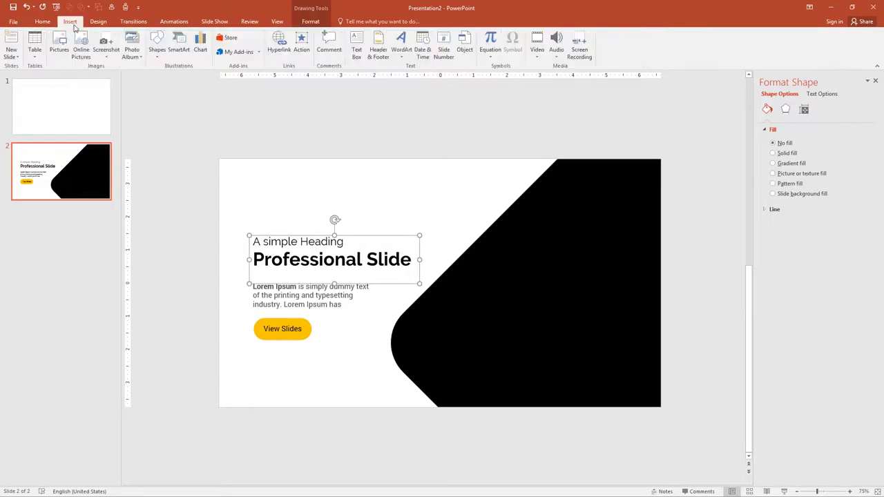
pyautogui.click(156, 45)
pyautogui.click(191, 78)
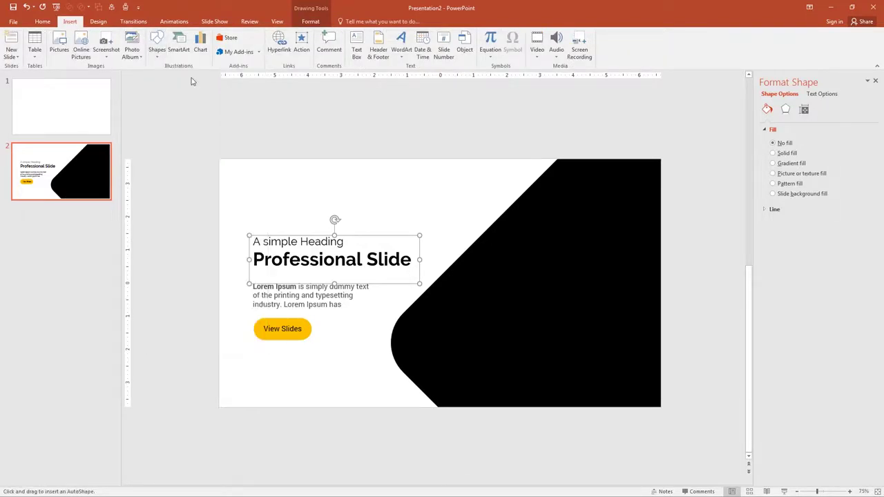
pyautogui.moveTo(465, 231); pyautogui.dragTo(516, 281)
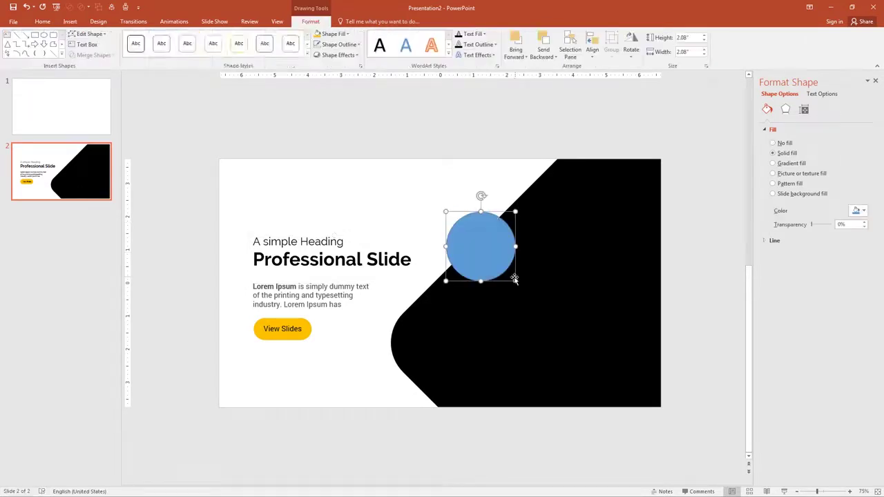
pyautogui.click(316, 36)
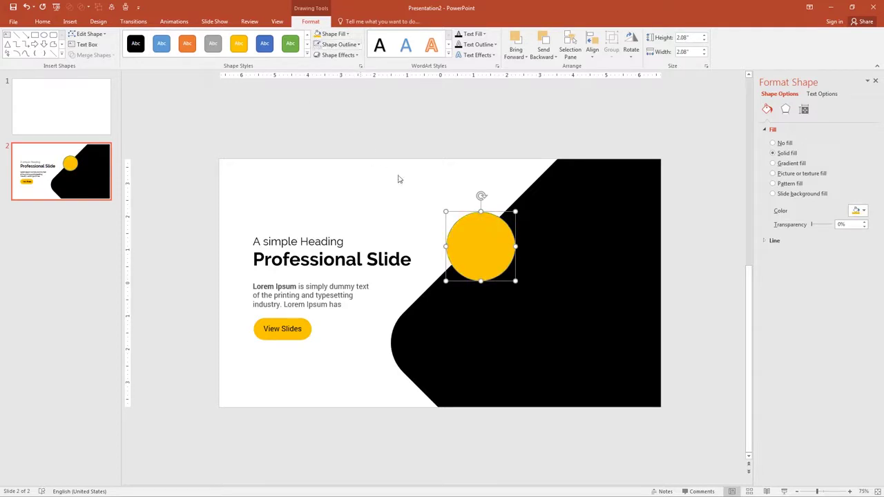
pyautogui.moveTo(465, 240); pyautogui.dragTo(468, 236)
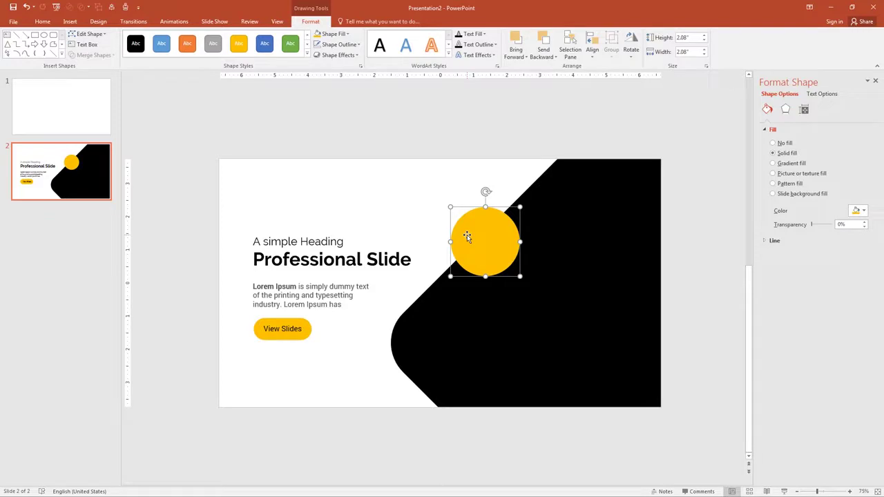
pyautogui.moveTo(468, 237); pyautogui.dragTo(465, 239)
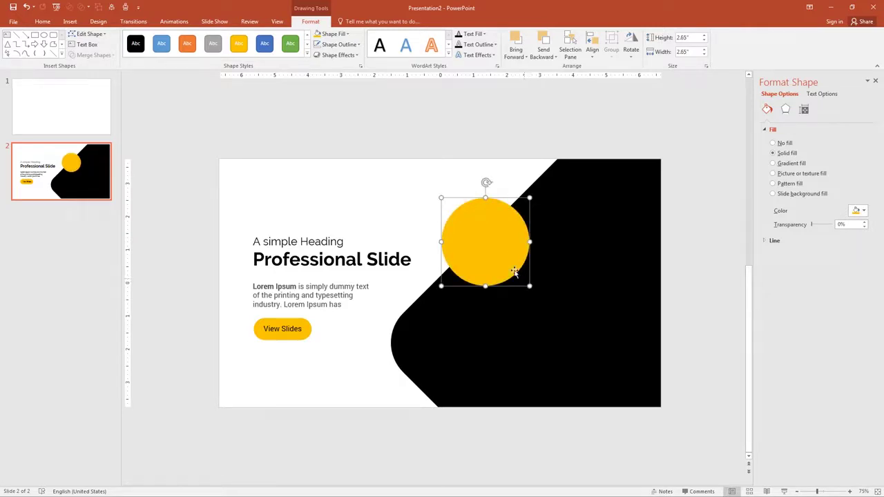
# Make the copied circles No Fill rings with yellow outlines, the outer one 3.29" wide.
pyautogui.click(333, 34)
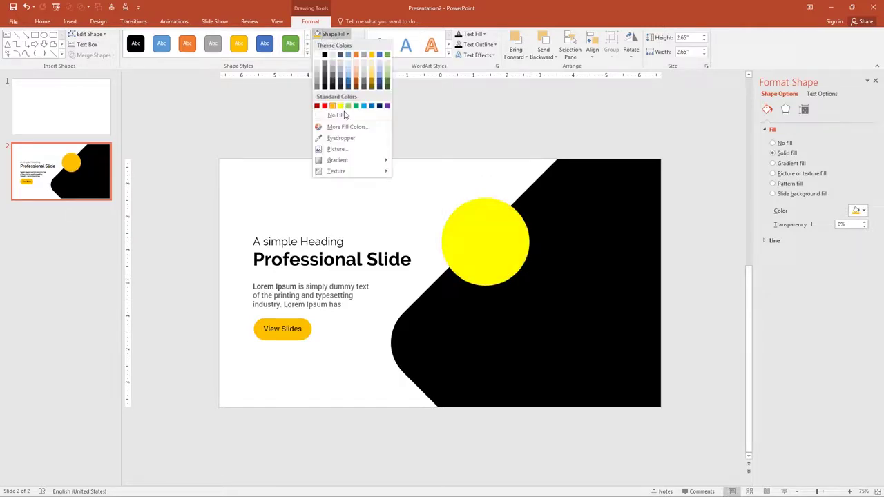
pyautogui.click(342, 116)
pyautogui.click(338, 44)
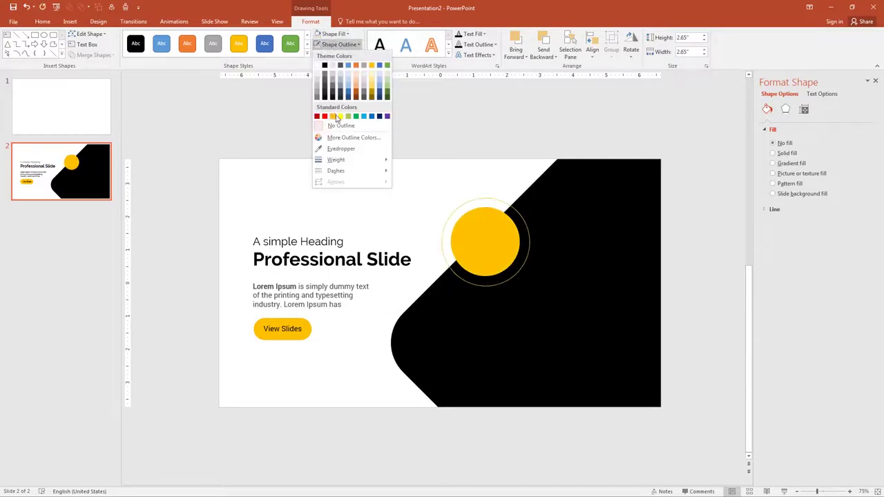
pyautogui.click(336, 117)
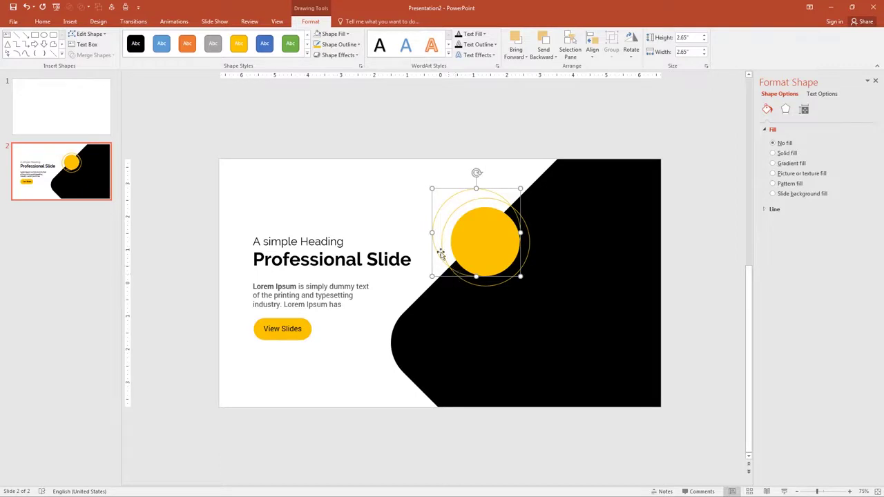
pyautogui.moveTo(450, 209); pyautogui.dragTo(448, 215)
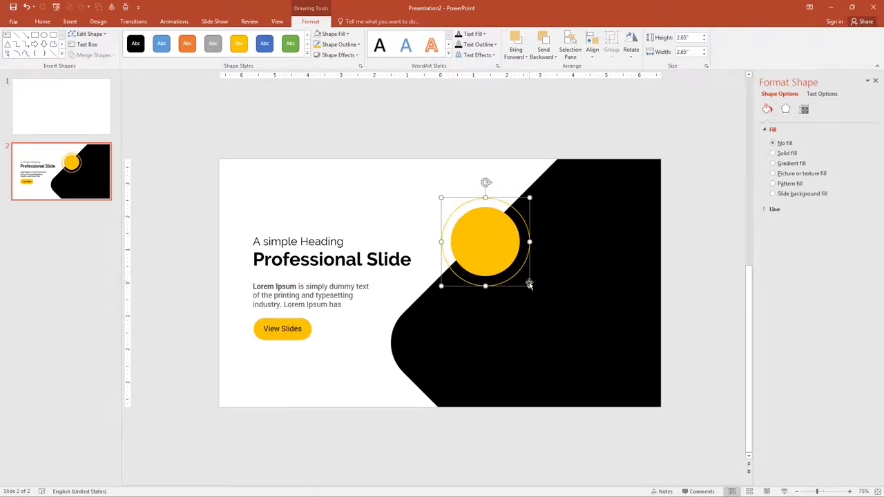
pyautogui.moveTo(529, 286); pyautogui.dragTo(540, 299)
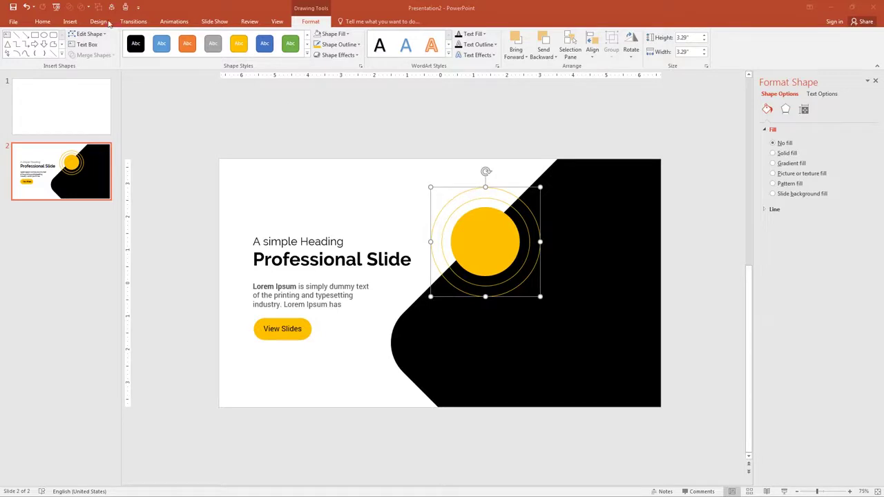
# Add a text box reading 01 above the yellow circle.
pyautogui.click(72, 22)
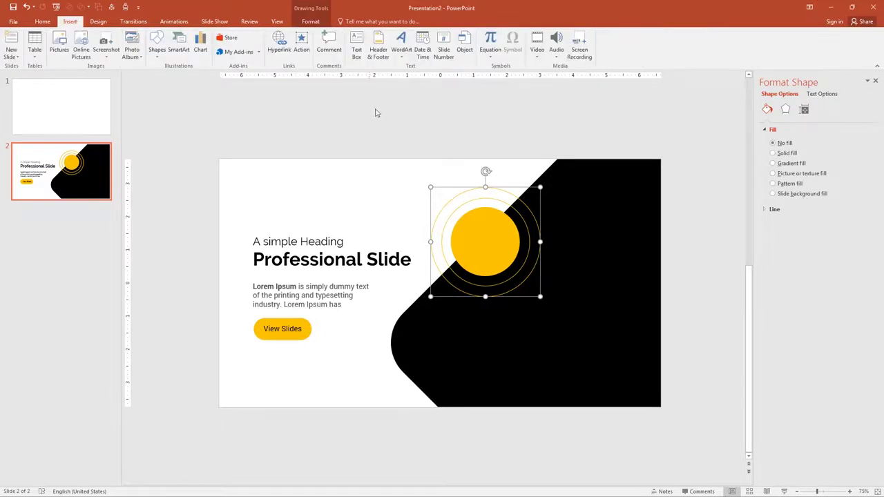
pyautogui.click(355, 50)
pyautogui.click(430, 178)
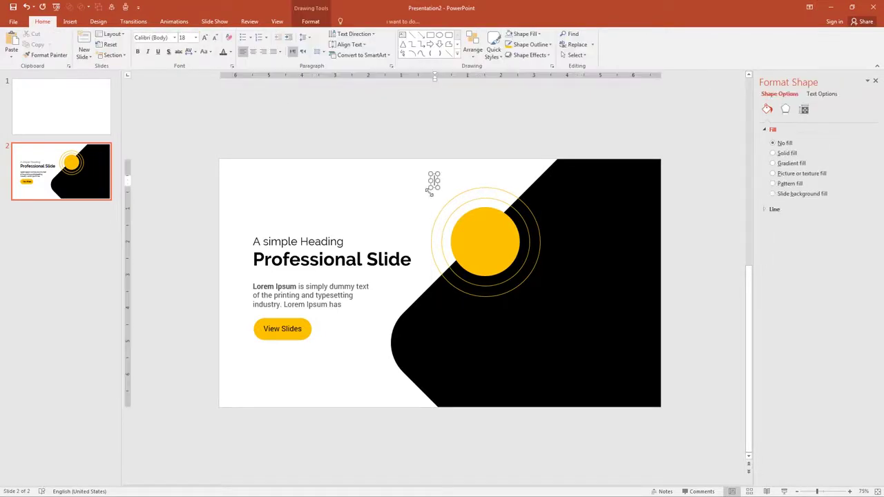
pyautogui.write('01')
pyautogui.hotkey('ctrl', 'a')
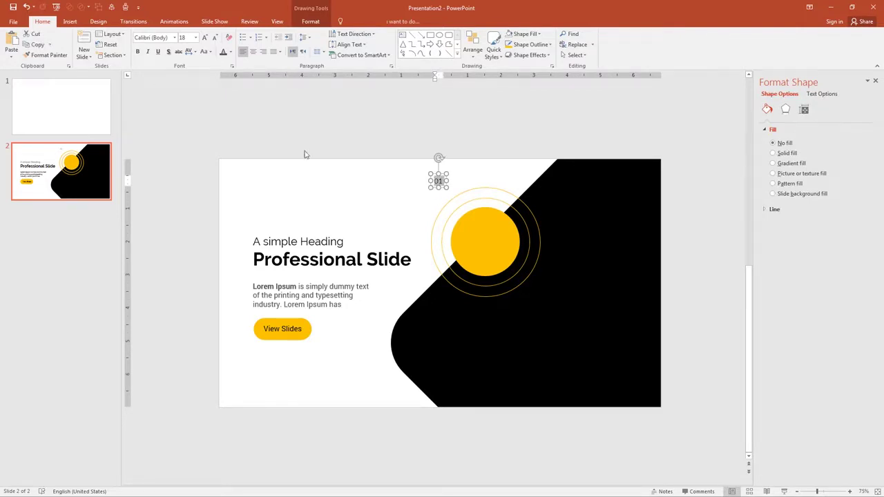
# Format the 01 text as white Raleway Bold at size 36.
pyautogui.click(147, 38)
pyautogui.write('Raleway')
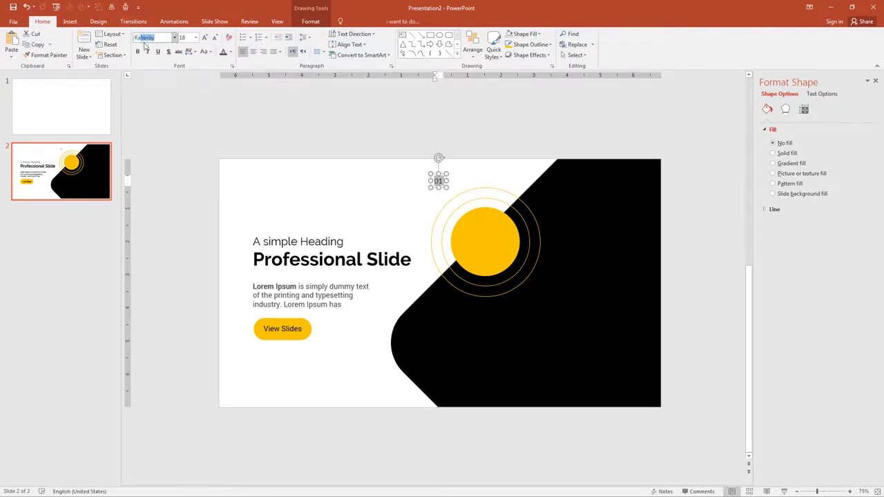
pyautogui.press('Return')
pyautogui.click(159, 39)
pyautogui.press('End')
pyautogui.write('B')
pyautogui.press('Return')
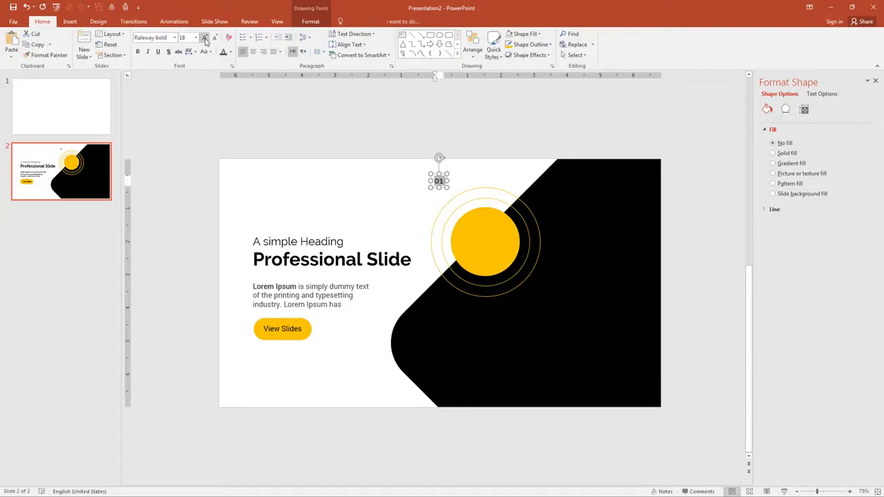
pyautogui.click(205, 38)
pyautogui.click(205, 38)
pyautogui.click(204, 38)
pyautogui.click(205, 38)
pyautogui.click(205, 38)
pyautogui.click(230, 52)
pyautogui.click(223, 72)
# Move 01 onto the black shape and place a copy of the Lorem Ipsum paragraph beside it.
pyautogui.moveTo(430, 196); pyautogui.dragTo(537, 202)
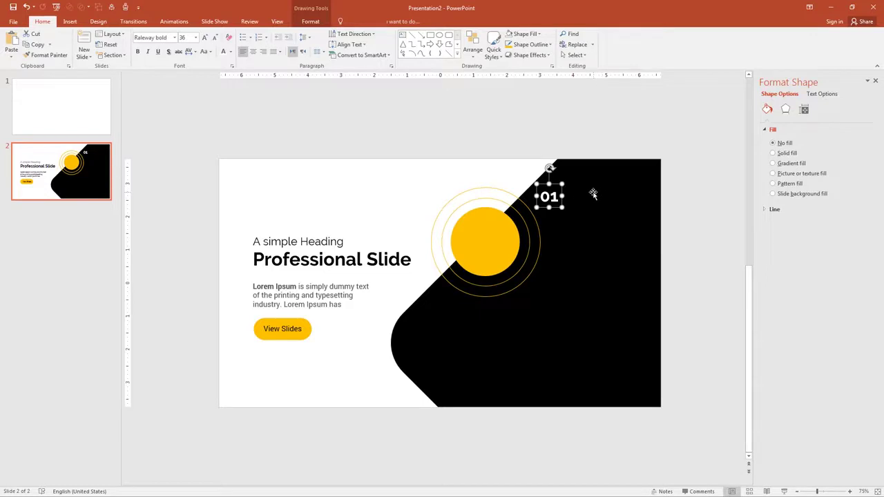
pyautogui.click(350, 286)
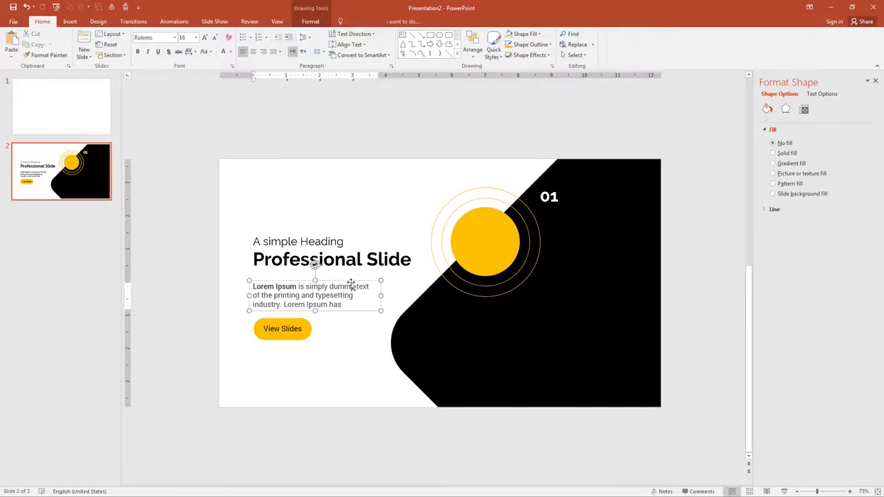
pyautogui.click(354, 280)
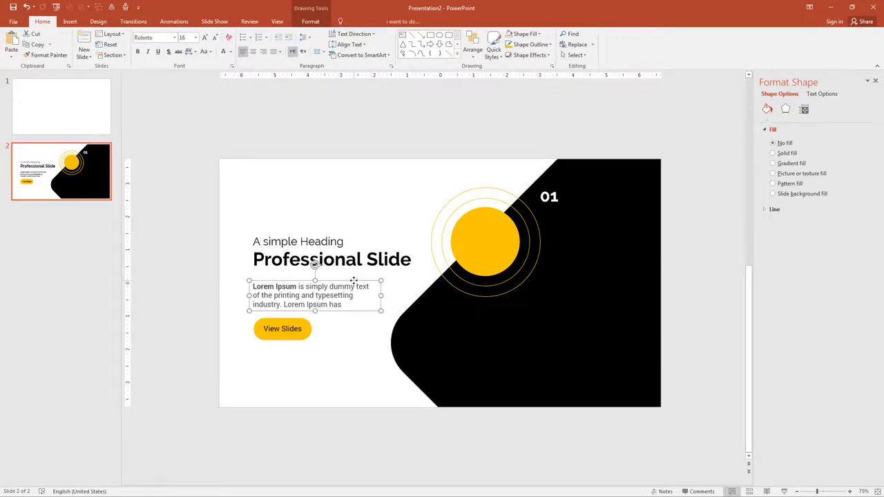
pyautogui.moveTo(354, 281); pyautogui.dragTo(660, 187)
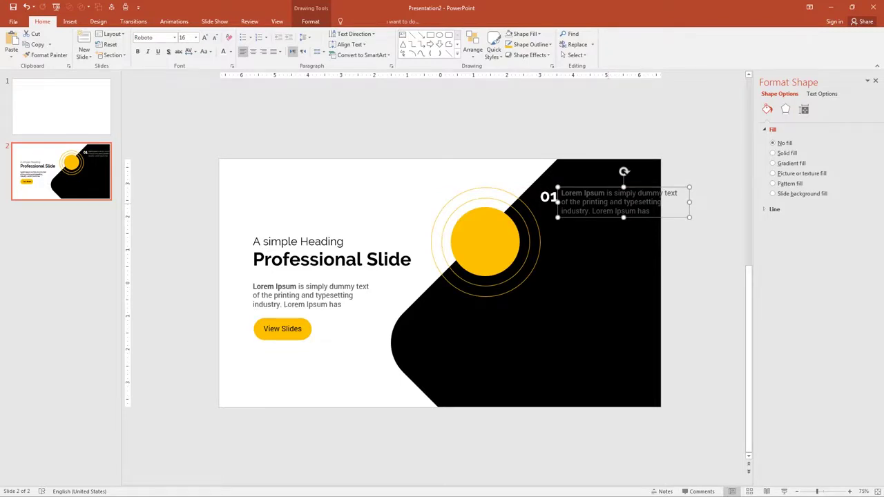
# Trim the caption after "of the" and duplicate the 01 point twice down the shape.
pyautogui.moveTo(582, 202); pyautogui.dragTo(641, 198)
pyautogui.press('BackSpace')
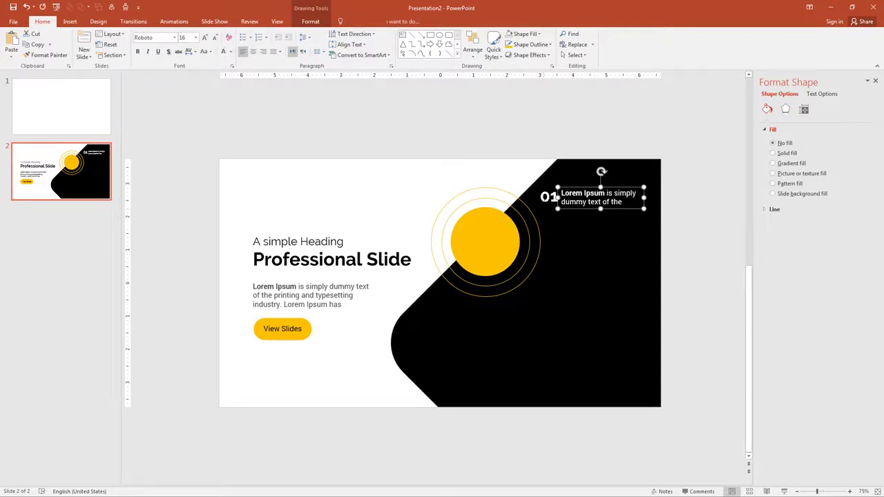
pyautogui.keyDown('shift'); pyautogui.click(545, 199); pyautogui.keyUp('shift')
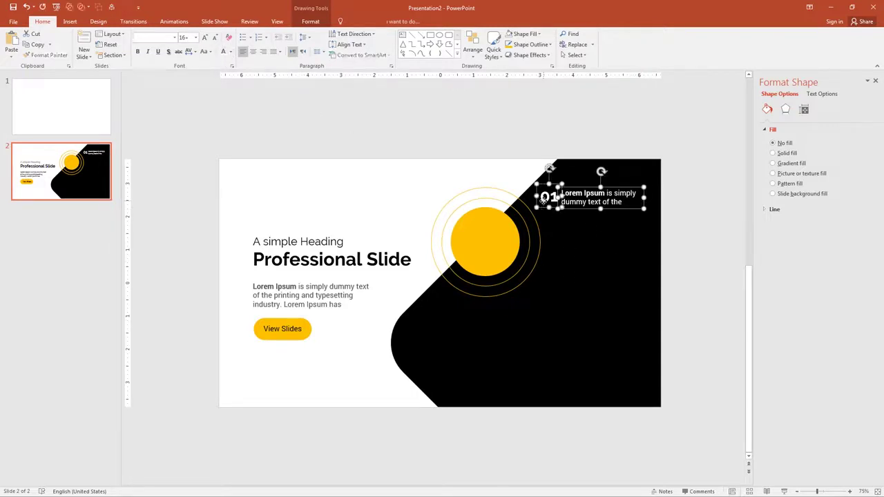
pyautogui.moveTo(572, 215); pyautogui.dragTo(575, 276)
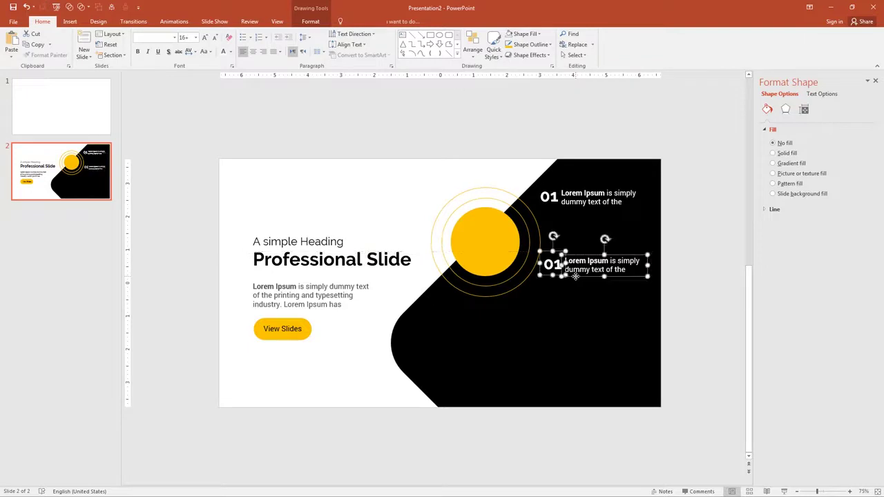
pyautogui.hotkey('ctrl', 'd')
pyautogui.moveTo(582, 325); pyautogui.dragTo(507, 307)
# Renumber the copied points to 02 and 03.
pyautogui.doubleClick(552, 264)
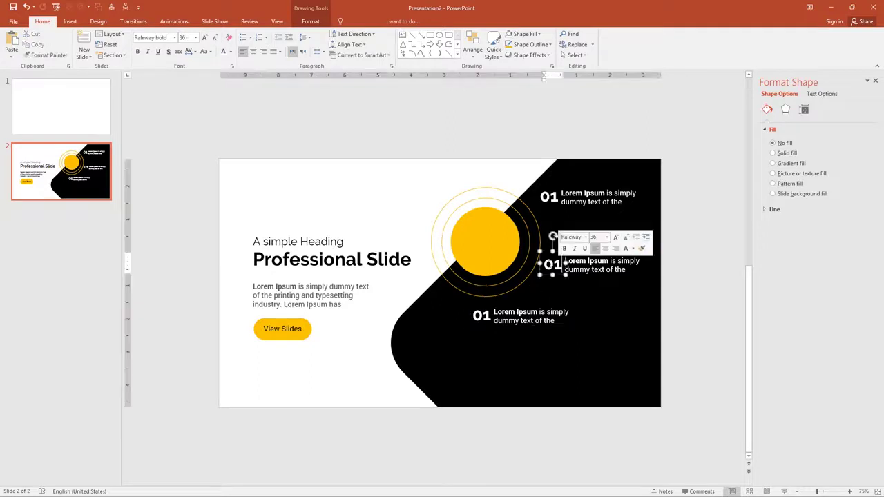
pyautogui.write('02')
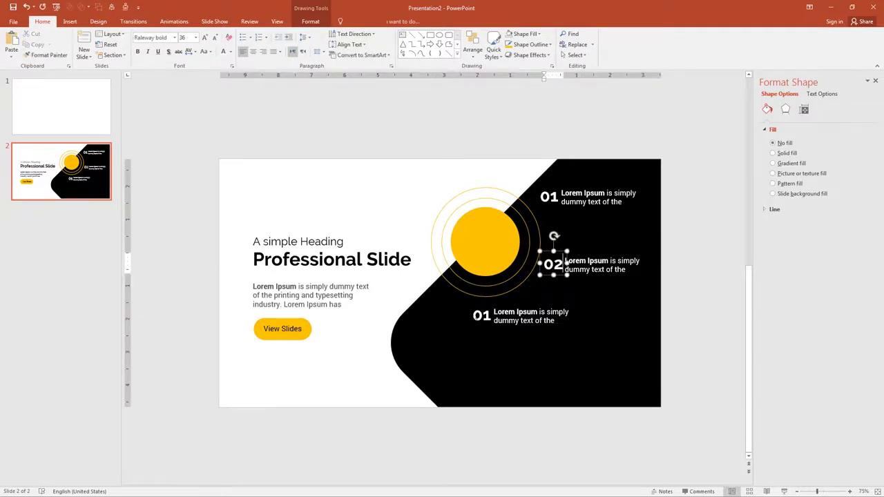
pyautogui.doubleClick(482, 315)
pyautogui.write('03')
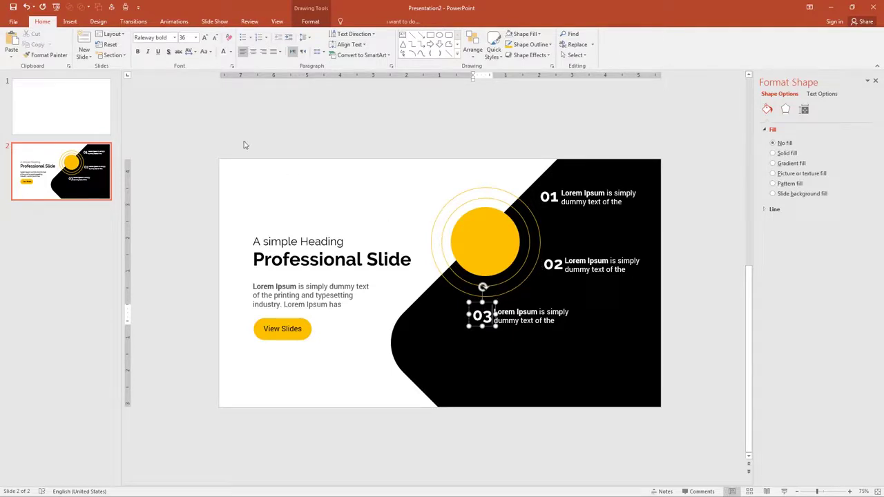
# Draw a small oval dot with no outline and a yellow-orange fill.
pyautogui.click(70, 22)
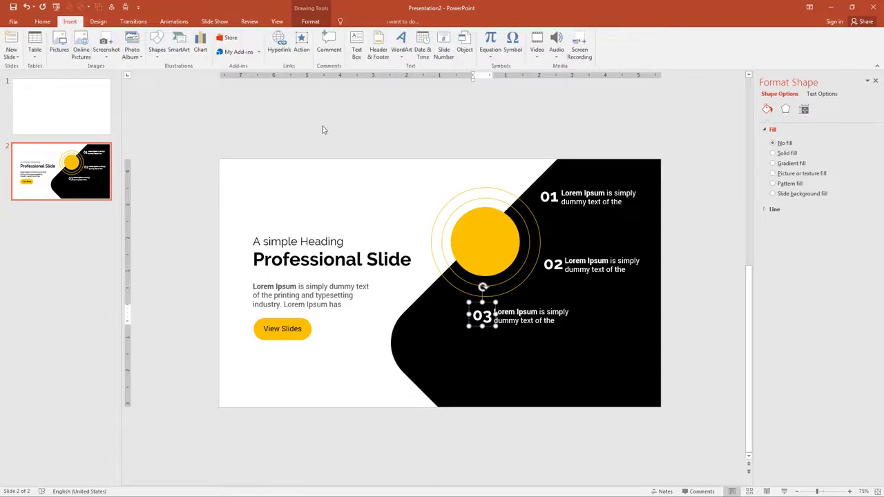
pyautogui.click(158, 48)
pyautogui.click(191, 75)
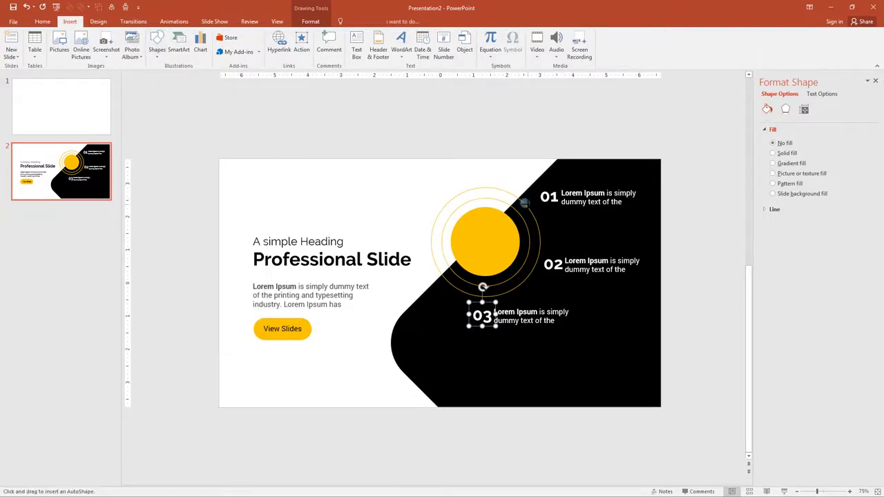
pyautogui.moveTo(520, 198); pyautogui.dragTo(529, 208)
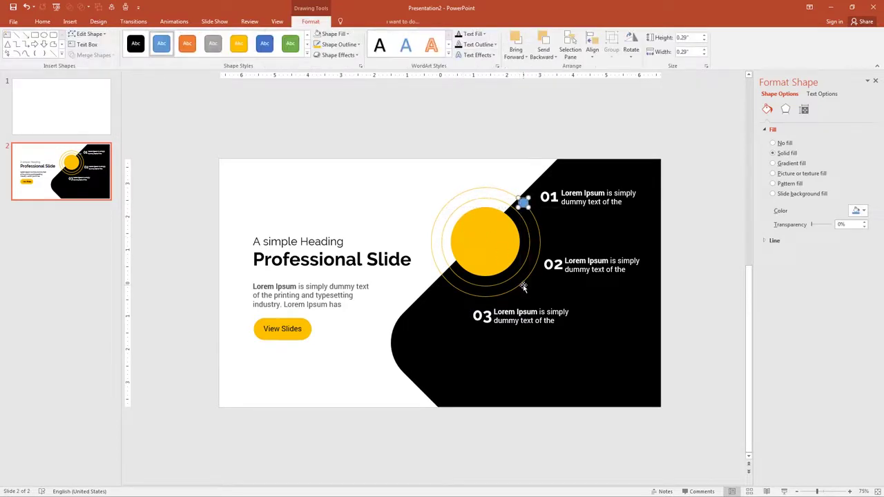
pyautogui.click(331, 45)
pyautogui.click(334, 44)
pyautogui.click(334, 34)
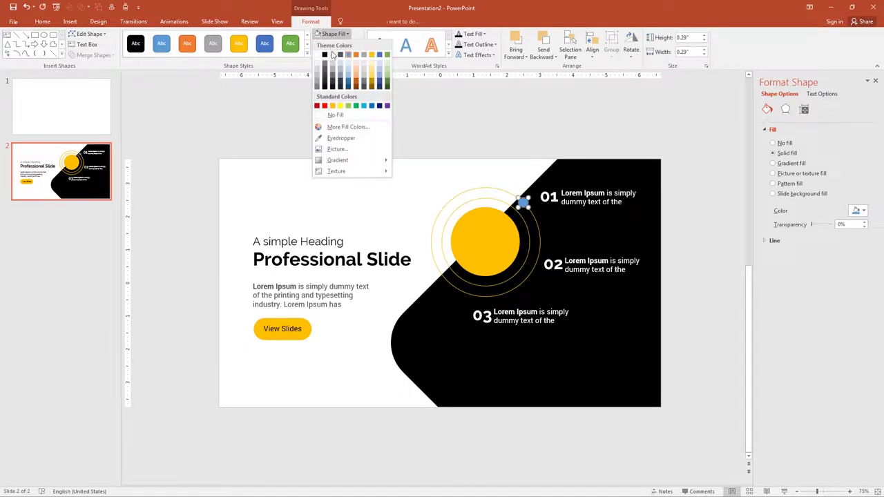
pyautogui.click(332, 106)
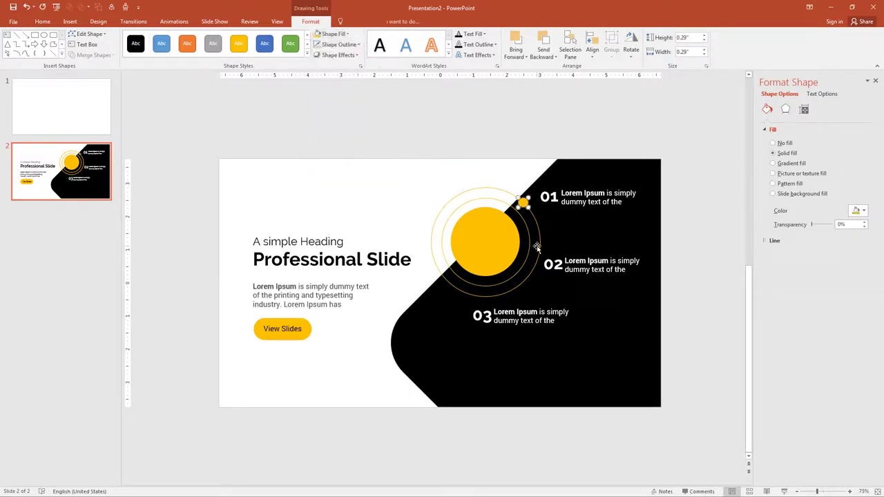
# Move the yellow dot onto the outer ring beside the 01 point.
pyautogui.moveTo(527, 207); pyautogui.dragTo(481, 296)
pyautogui.click(397, 317)
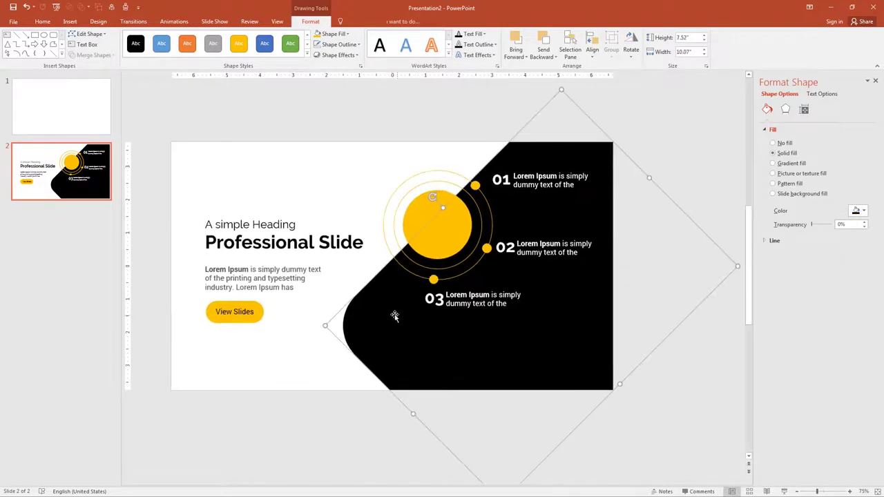
pyautogui.click(335, 296)
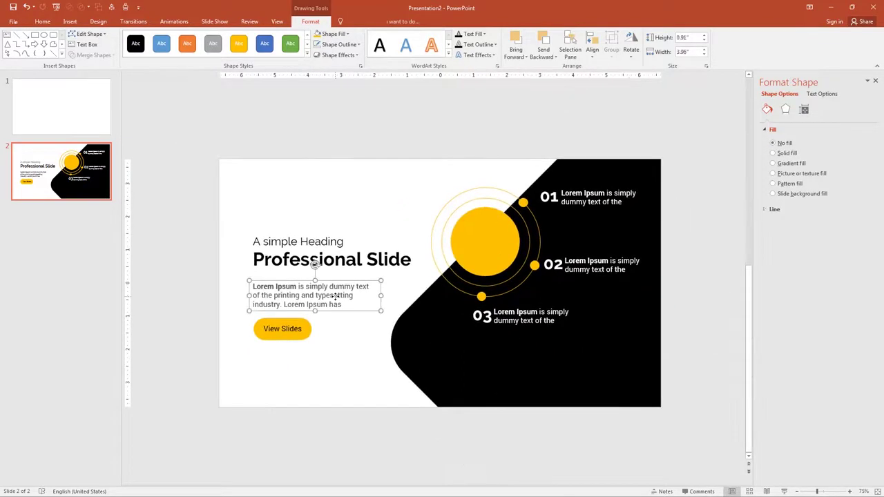
# Close the Format Shape pane and preview slide 2 as a full-screen show.
pyautogui.click(875, 81)
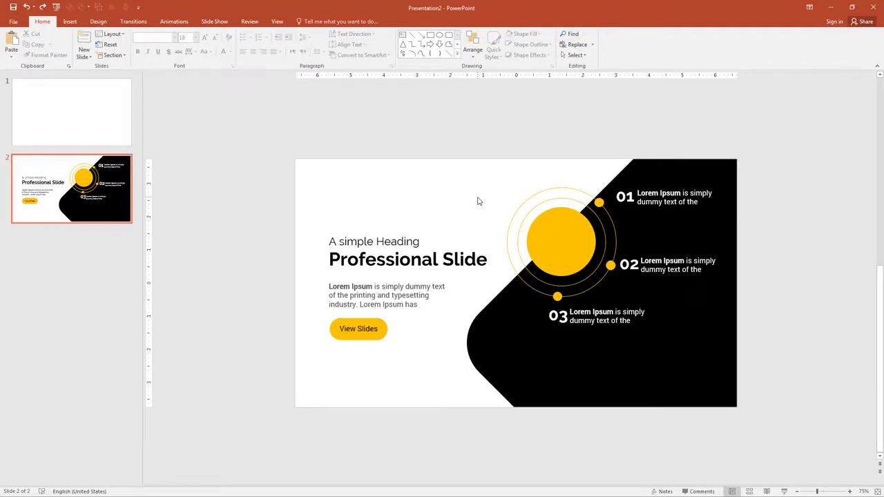
pyautogui.click(784, 492)
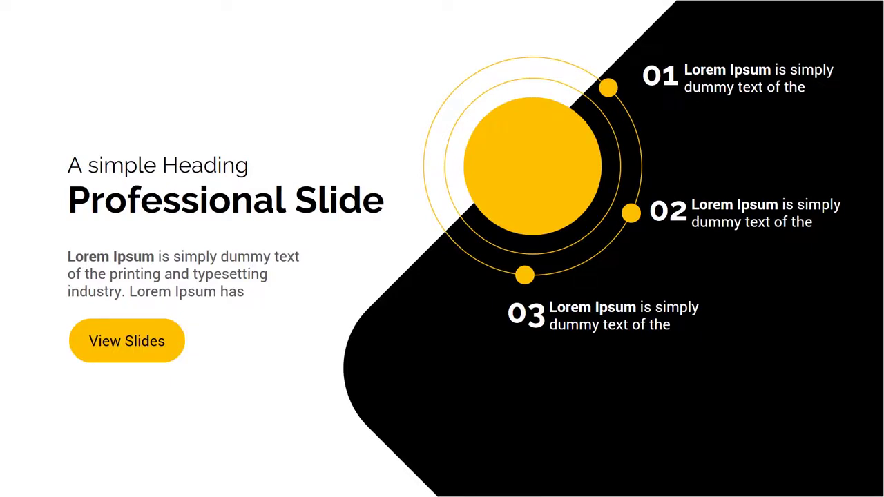
pyautogui.press('Escape')
# Change the black shape's outline, then preview the slide show again.
pyautogui.click(622, 373)
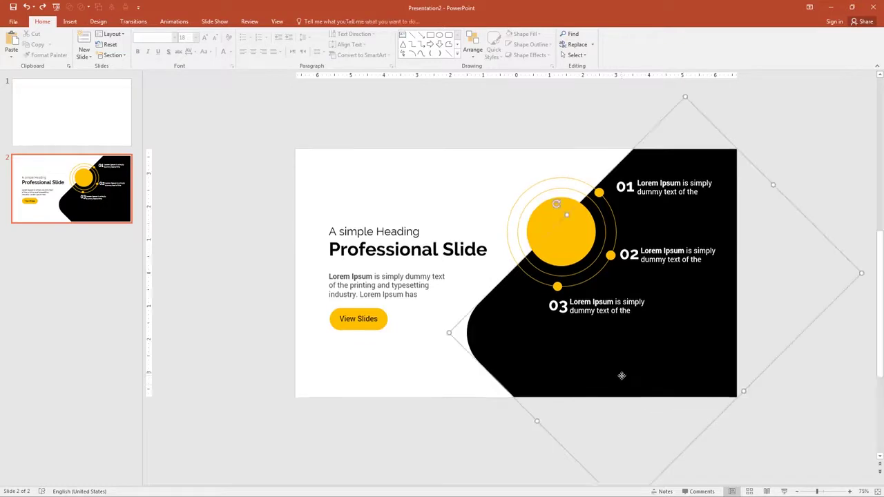
pyautogui.click(311, 21)
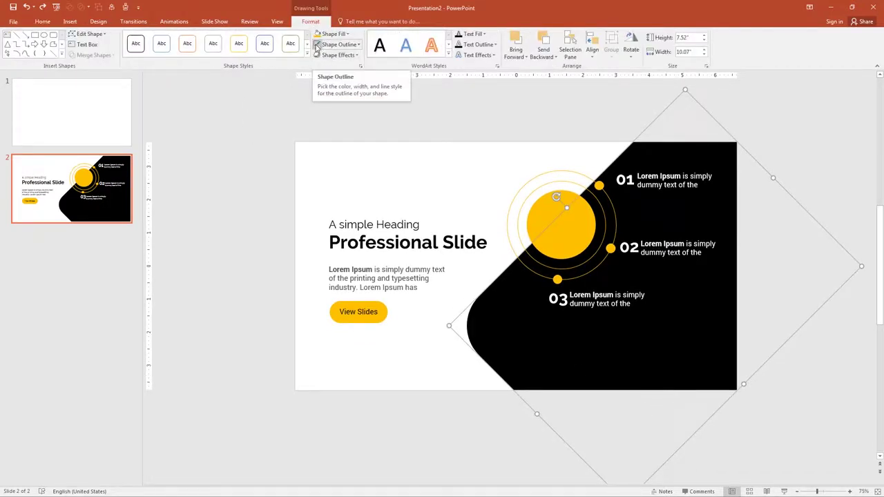
pyautogui.click(316, 45)
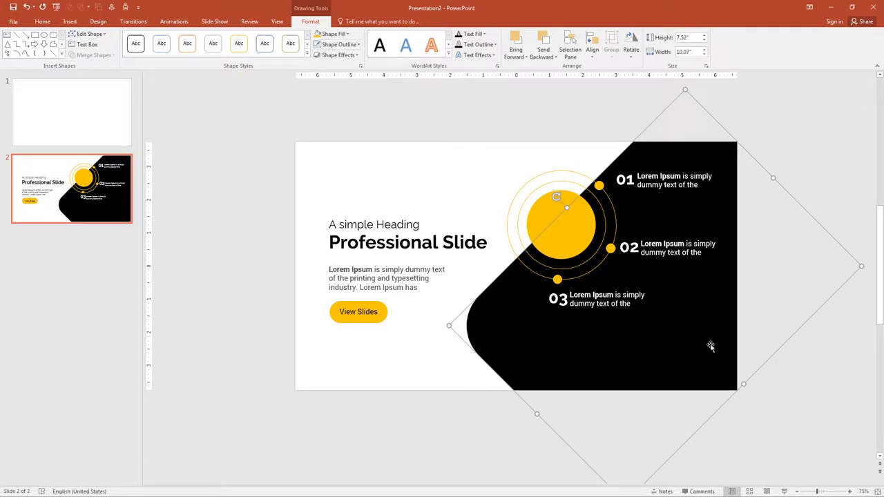
pyautogui.click(784, 491)
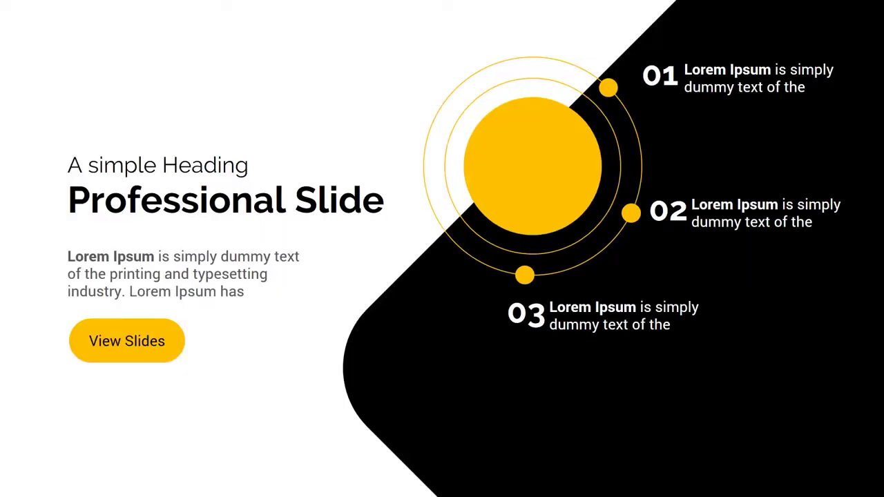
pyautogui.press('Escape')
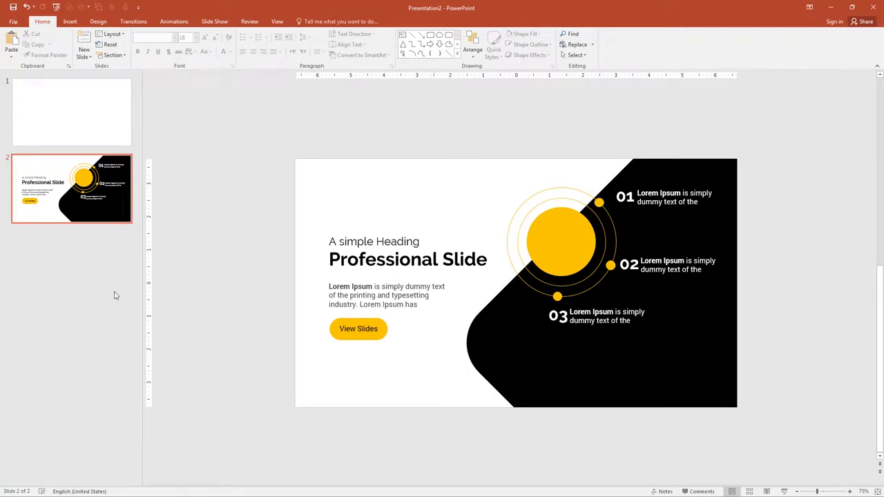
# Duplicate slide 2 as a new slide 3 with Ctrl+D.
pyautogui.click(58, 204)
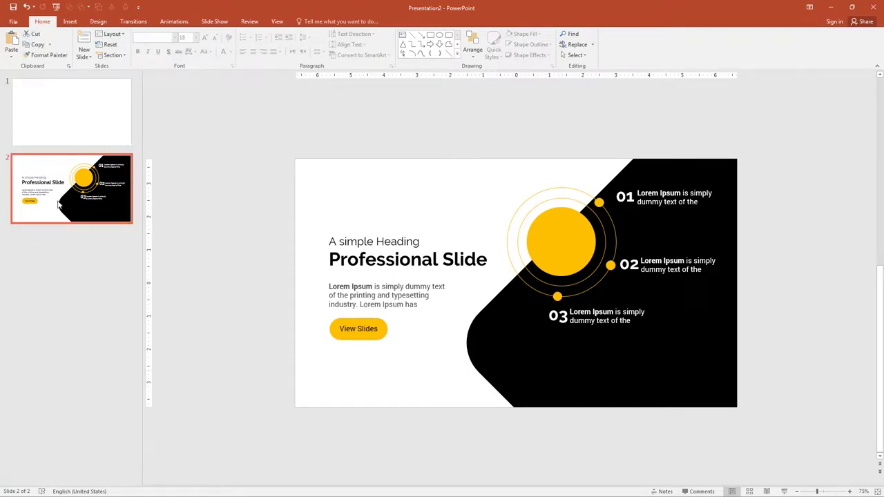
pyautogui.hotkey('ctrl', 'd')
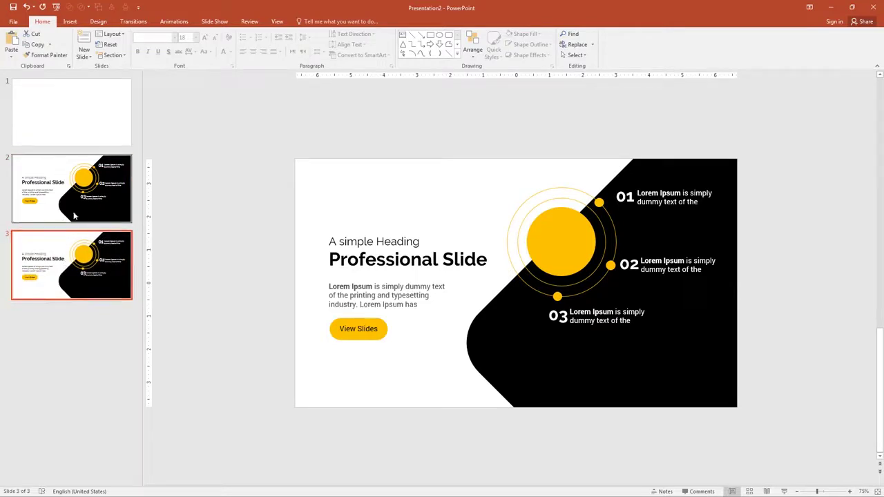
pyautogui.press('Up')
pyautogui.press('Down')
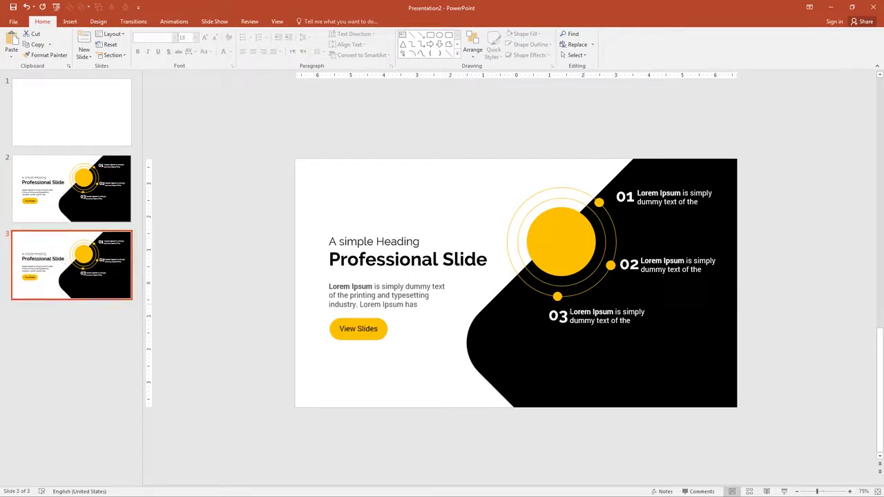
# Delete the six 01, 02 and 03 number and caption boxes from slide 3.
pyautogui.click(567, 317)
pyautogui.keyDown('shift'); pyautogui.click(558, 316); pyautogui.keyUp('shift')
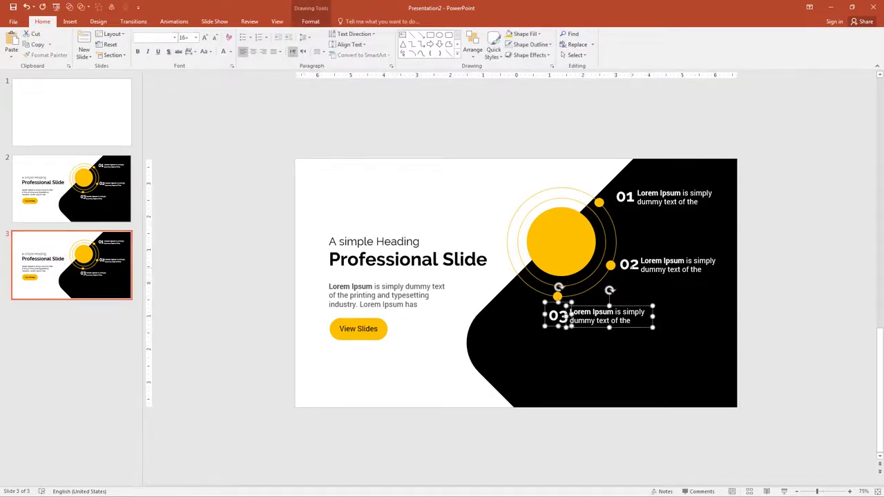
pyautogui.keyDown('shift'); pyautogui.click(680, 265); pyautogui.keyUp('shift')
pyautogui.keyDown('shift'); pyautogui.click(629, 265); pyautogui.keyUp('shift')
pyautogui.keyDown('shift'); pyautogui.click(626, 197); pyautogui.keyUp('shift')
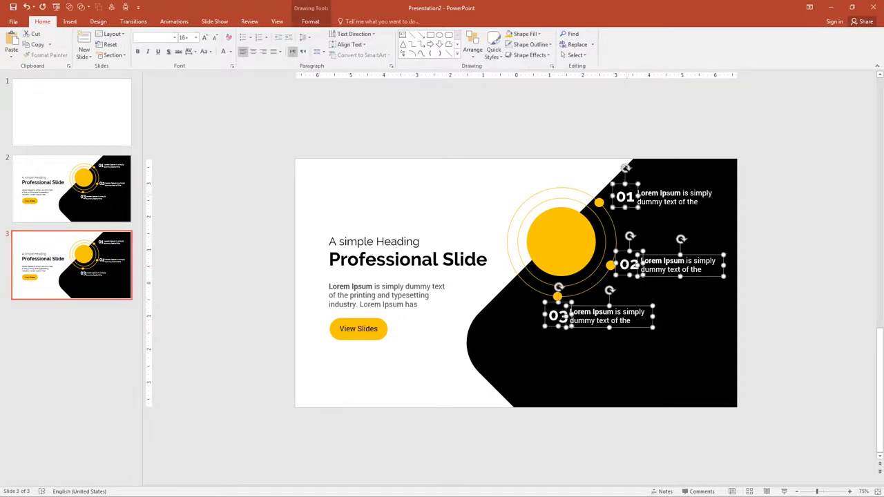
pyautogui.keyDown('shift'); pyautogui.click(667, 194); pyautogui.keyUp('shift')
pyautogui.press('Delete')
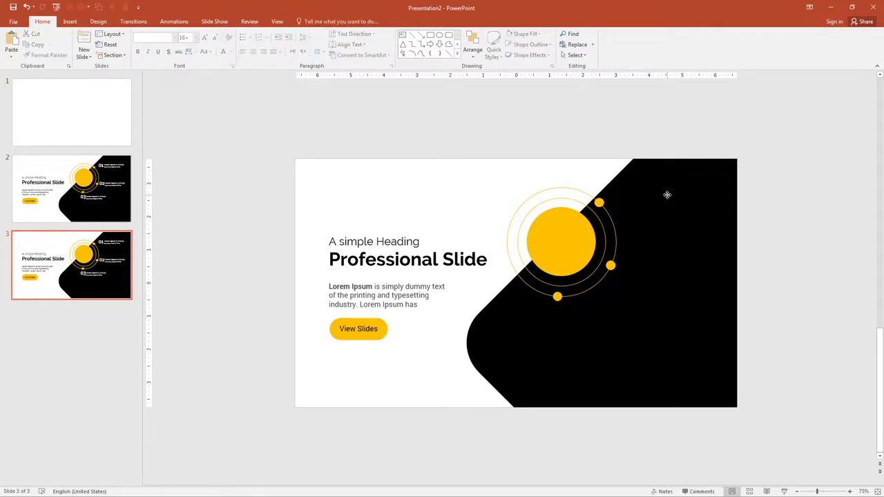
# Fill the large black corner shape on slide 3 with the desert-dune-landscape-50628.jpg photo.
pyautogui.click(664, 236)
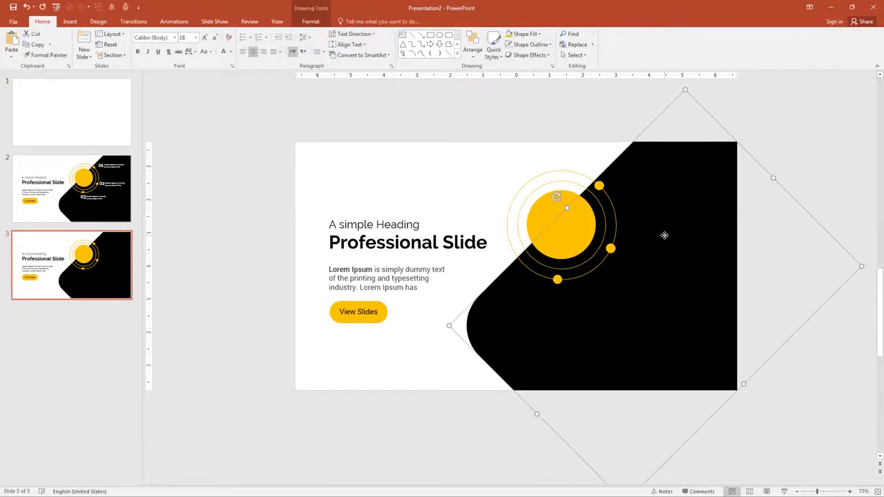
pyautogui.rightClick(665, 236)
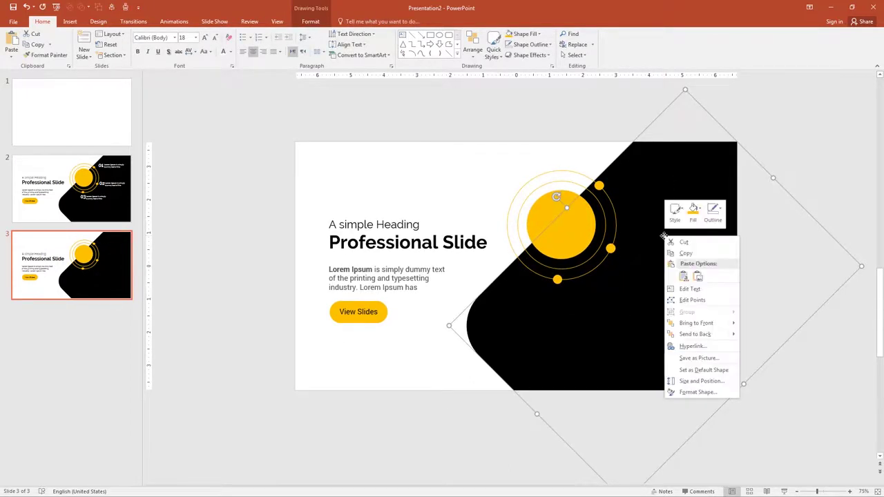
pyautogui.click(688, 393)
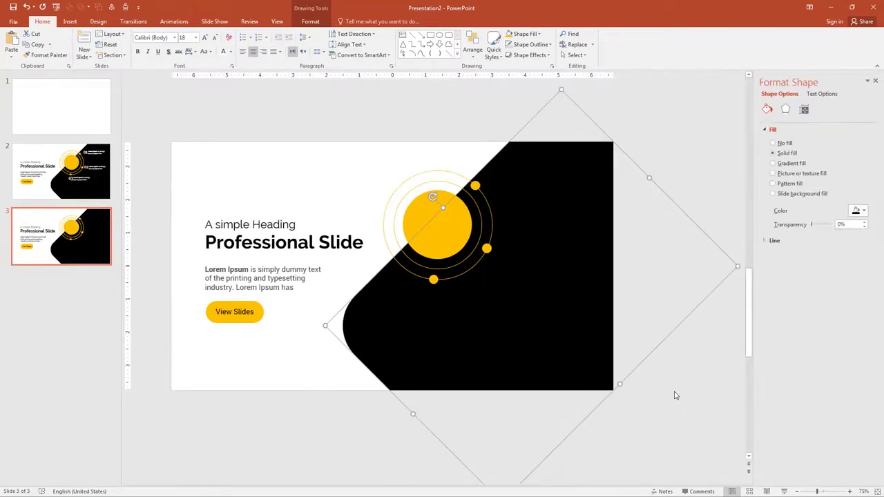
pyautogui.click(780, 174)
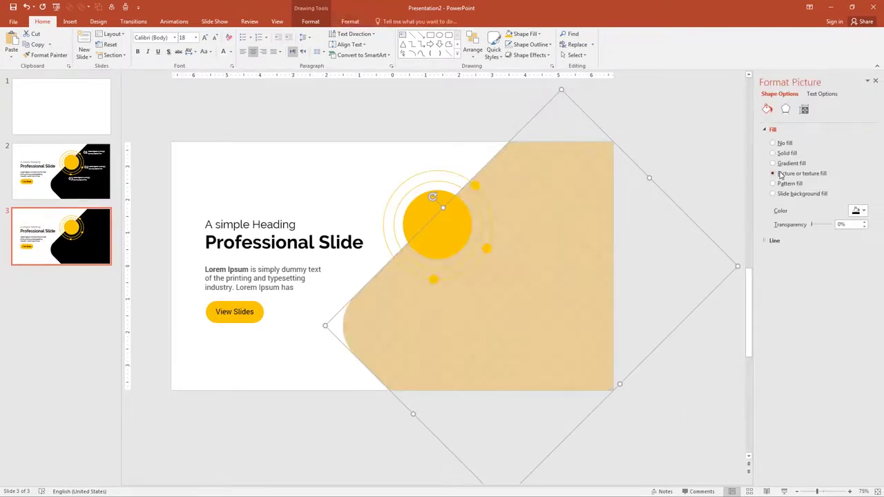
pyautogui.click(783, 221)
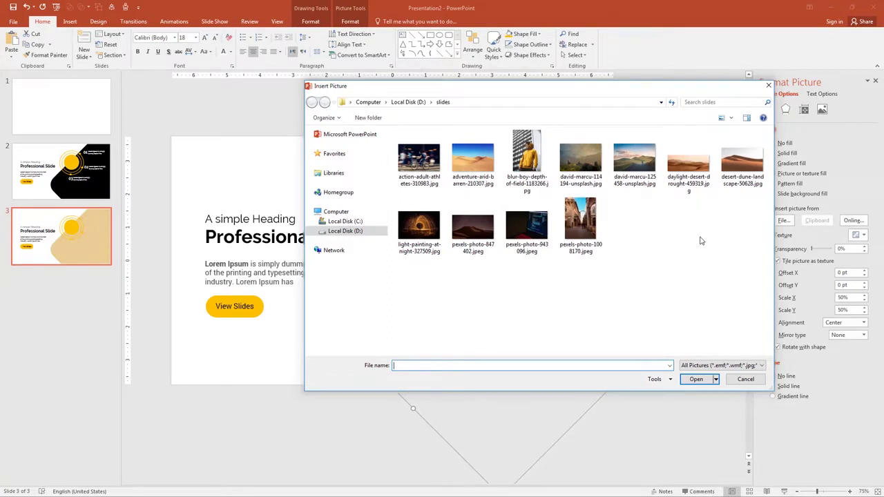
pyautogui.doubleClick(729, 186)
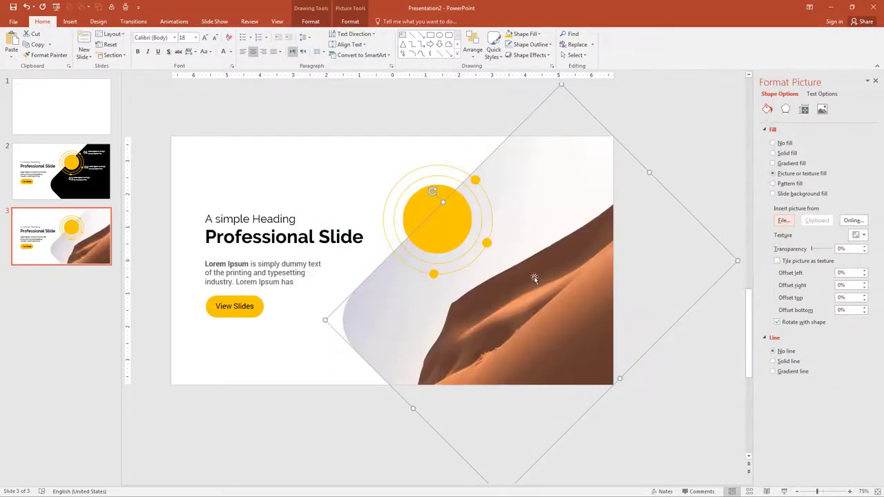
# Stop the desert photo rotating with the shape, and group the yellow circle with both rings.
pyautogui.click(778, 323)
pyautogui.click(668, 380)
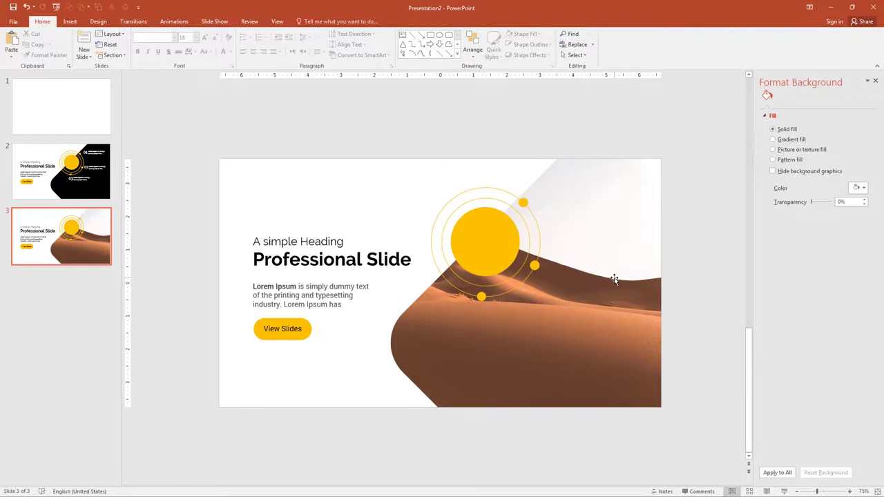
pyautogui.click(509, 250)
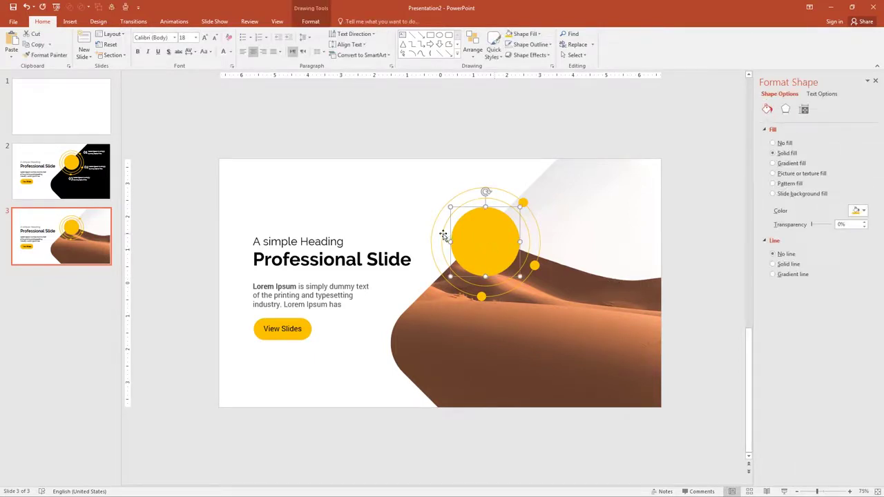
pyautogui.keyDown('shift'); pyautogui.click(439, 233); pyautogui.keyUp('shift')
pyautogui.keyDown('shift'); pyautogui.click(435, 231); pyautogui.keyUp('shift')
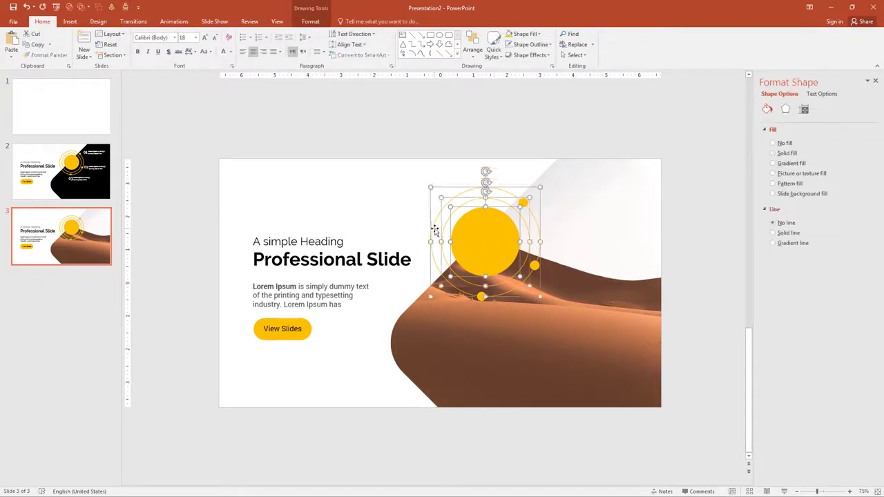
pyautogui.hotkey('ctrl', 'g')
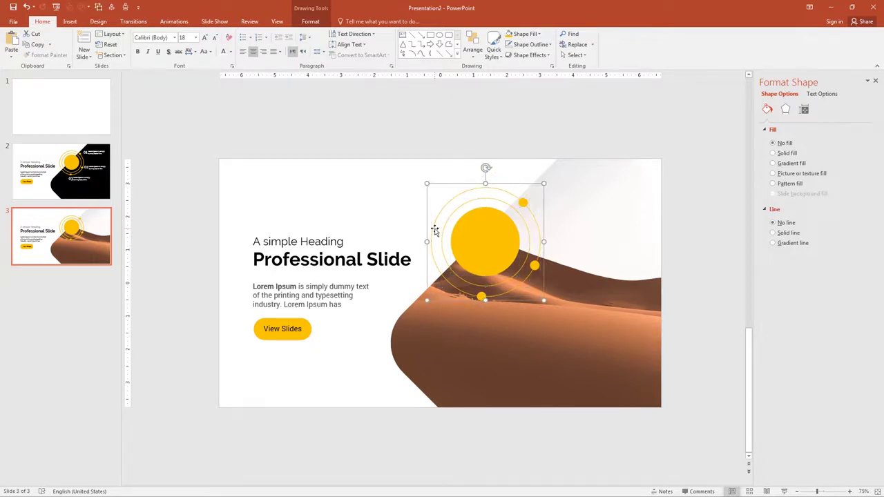